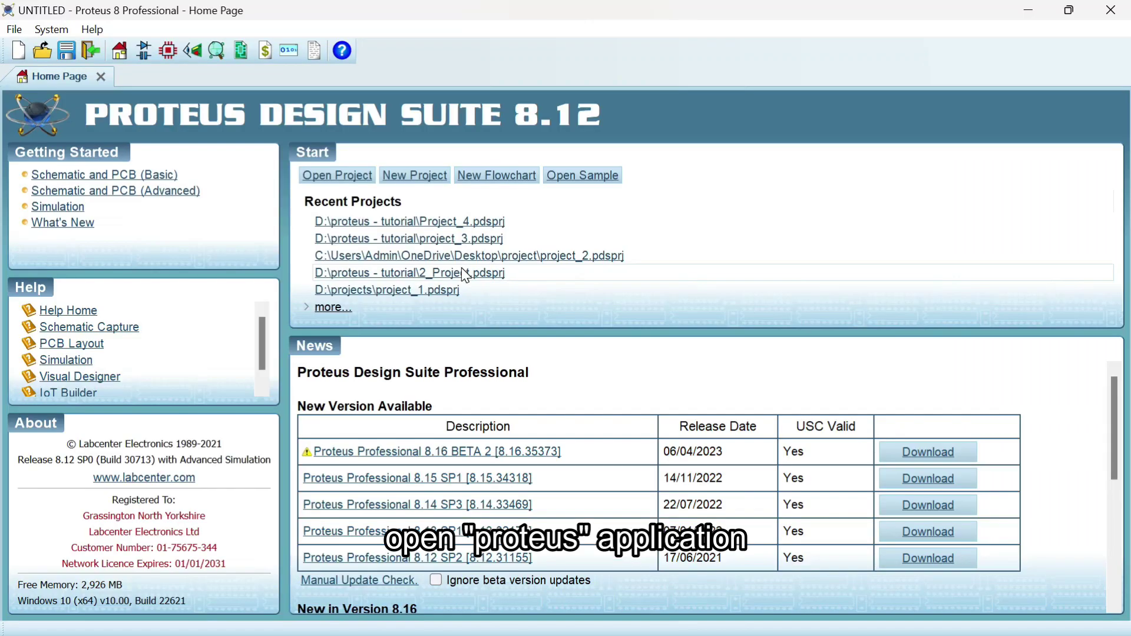
Start a new project and name it project_4.pdsprj
left_click(406, 174)
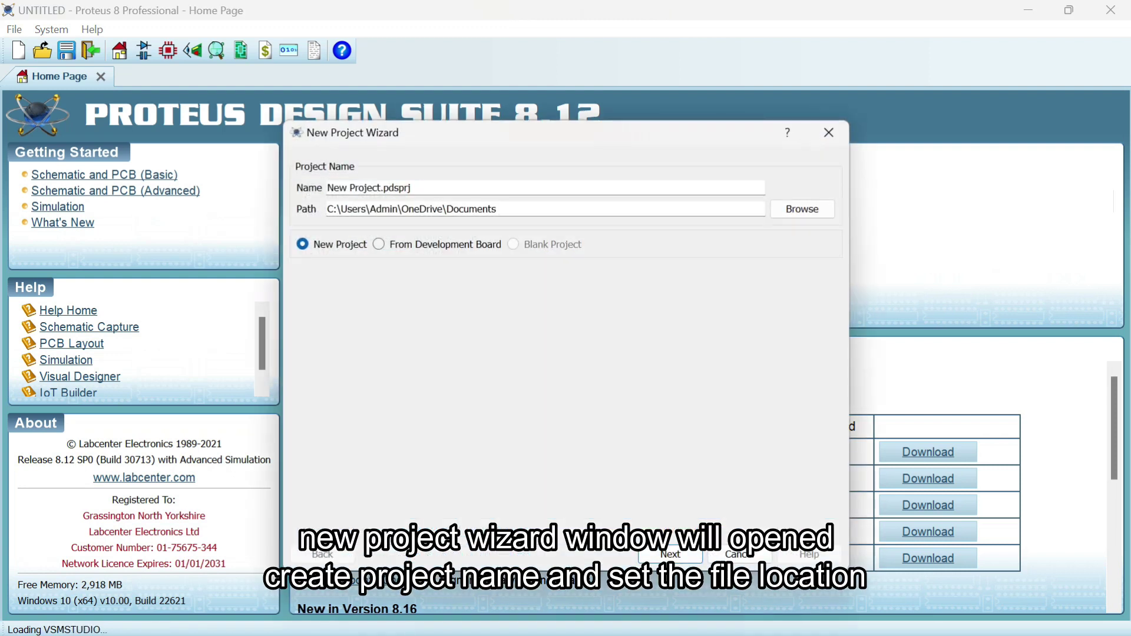
left_click_drag(377, 188, 327, 188)
key("BackSpace")
key("Delete")
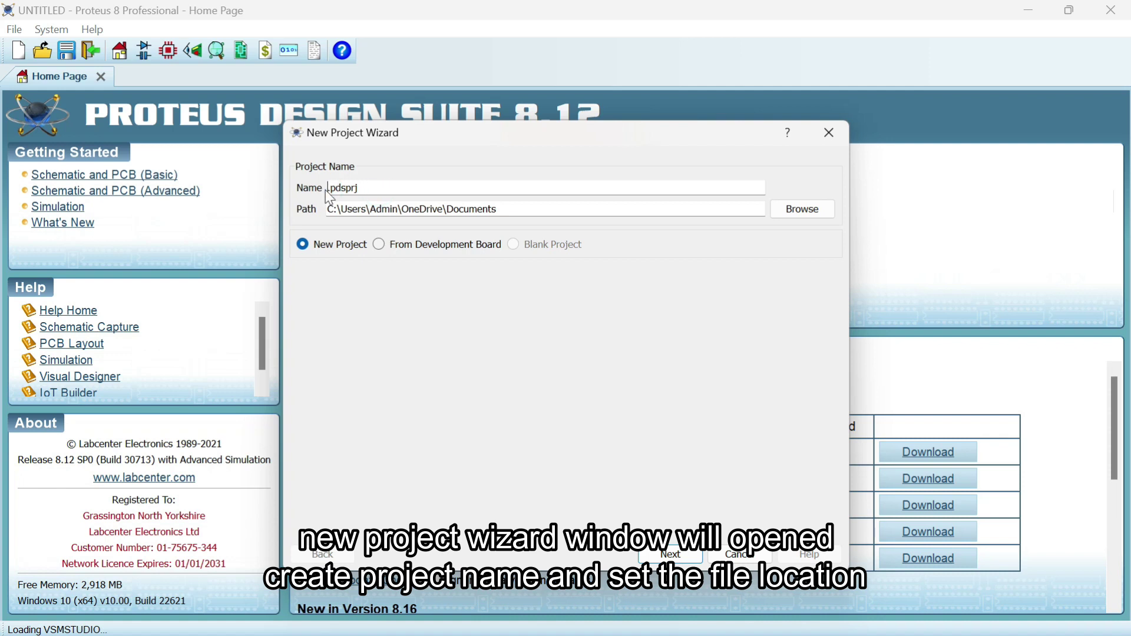
type("project_")
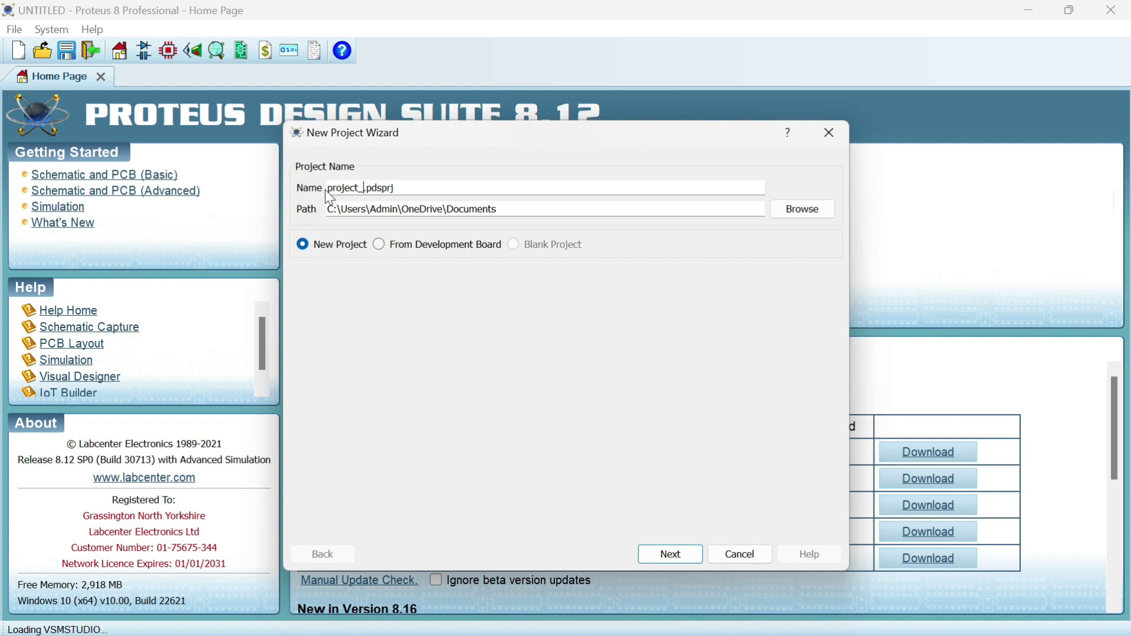
type("4")
Set the project's save location to the "project" folder on the Desktop and continue to the schematic options
left_click(793, 213)
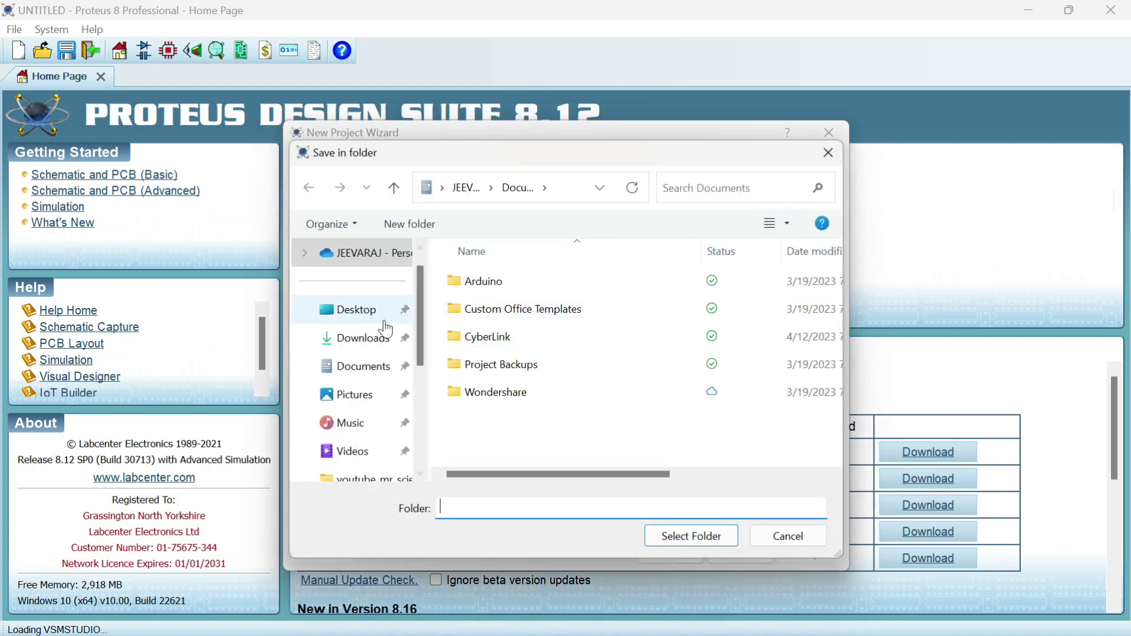
left_click(369, 322)
left_click(470, 285)
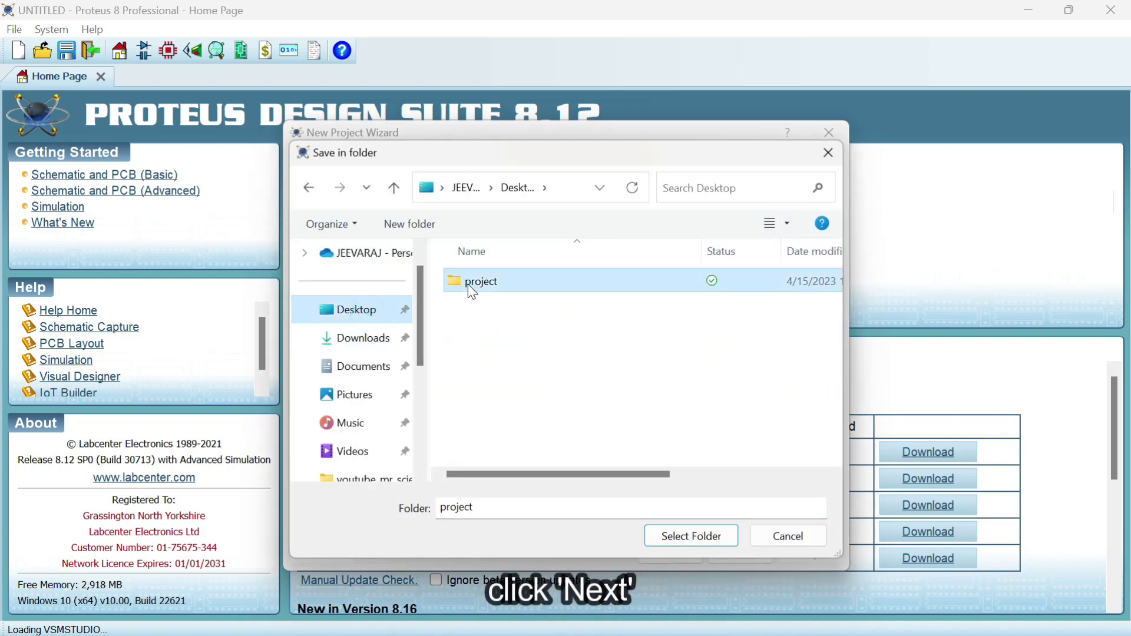
left_click(684, 536)
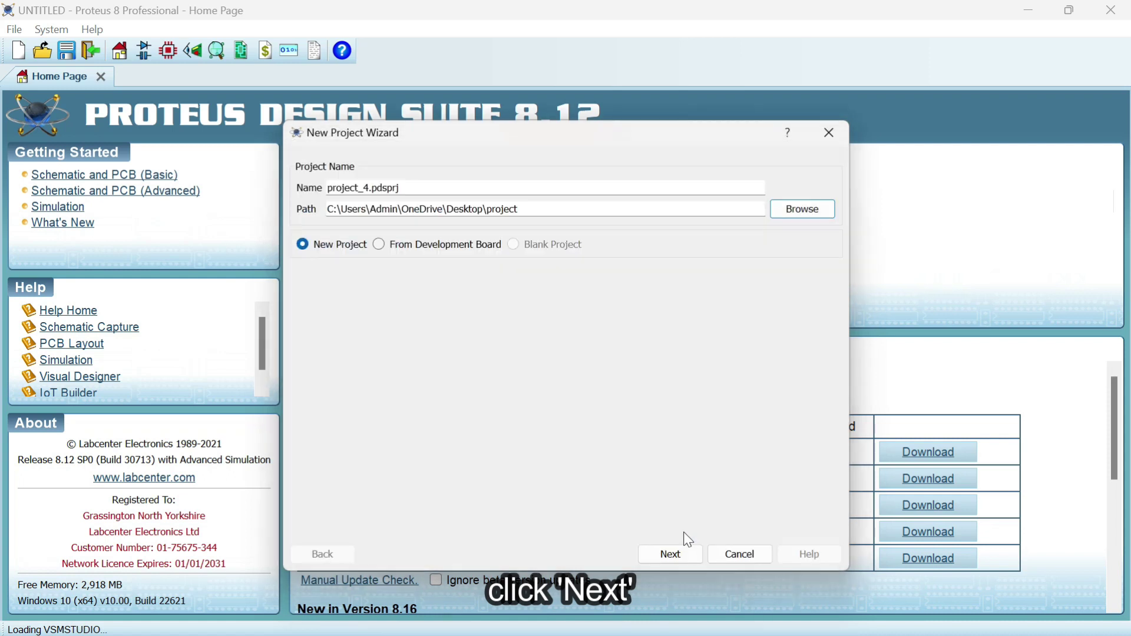
left_click(695, 560)
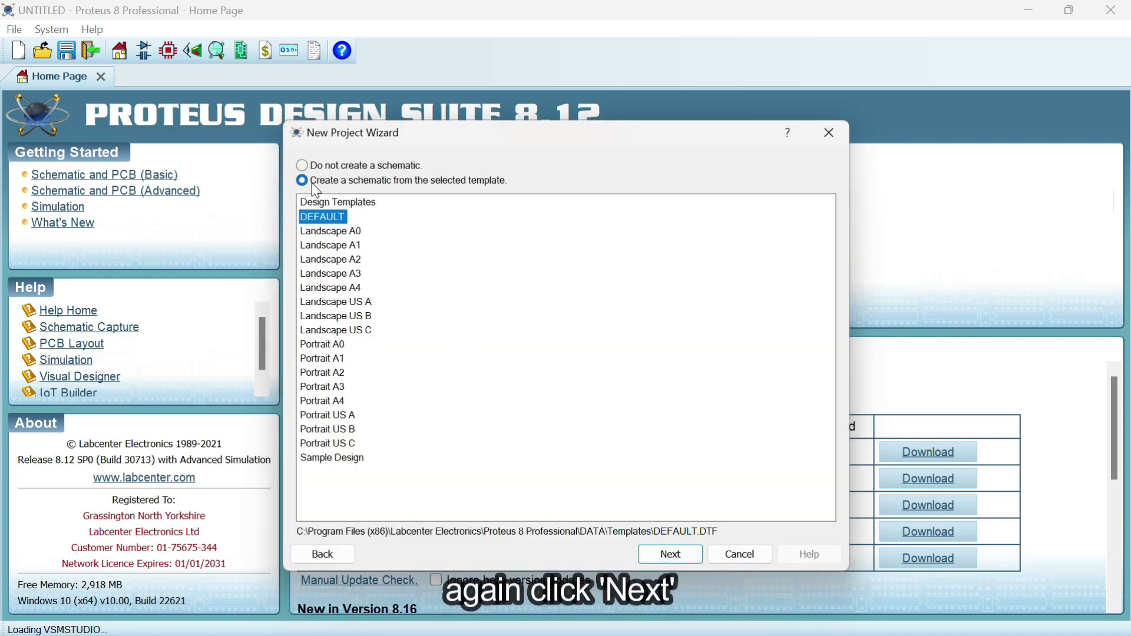
Create the project with a DEFAULT template schematic, no PCB layout and no firmware project
left_click(673, 555)
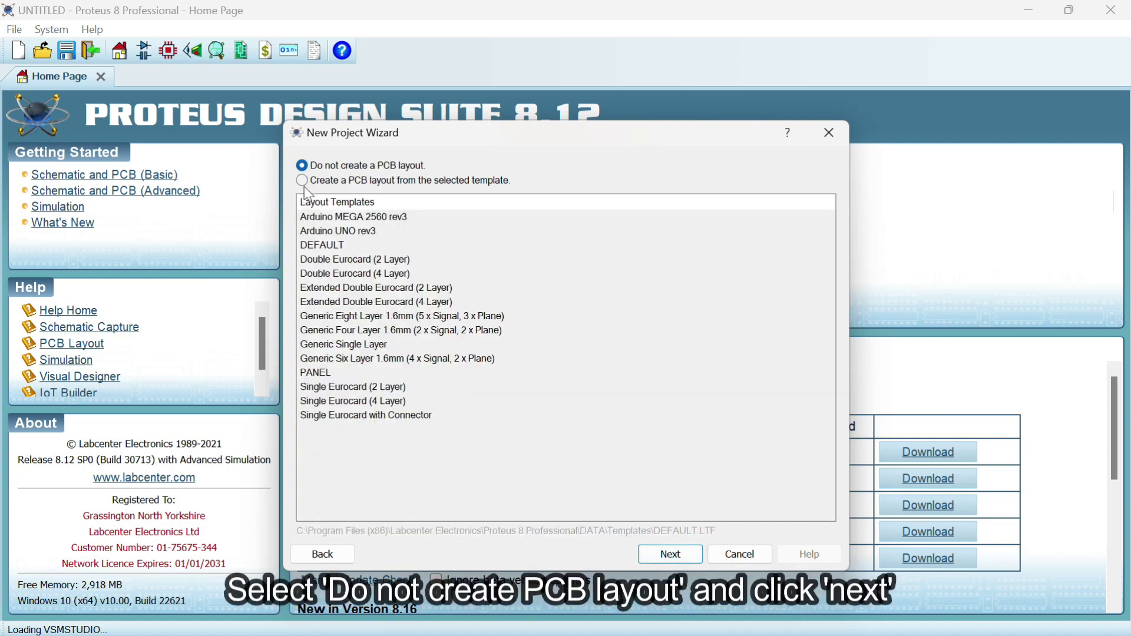
left_click(652, 559)
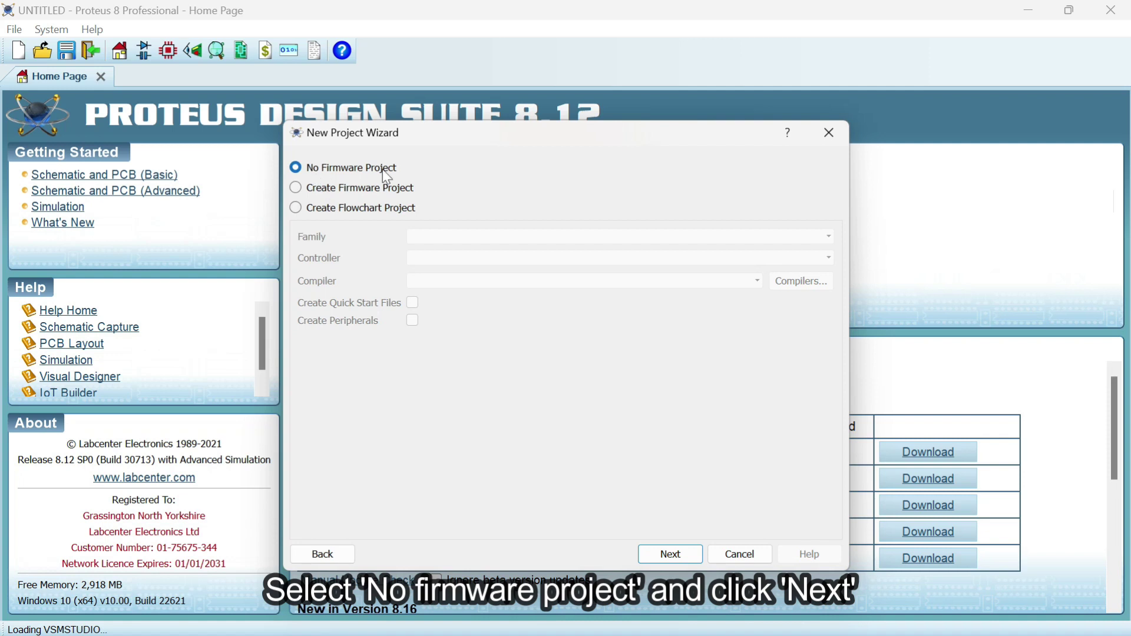
left_click(646, 557)
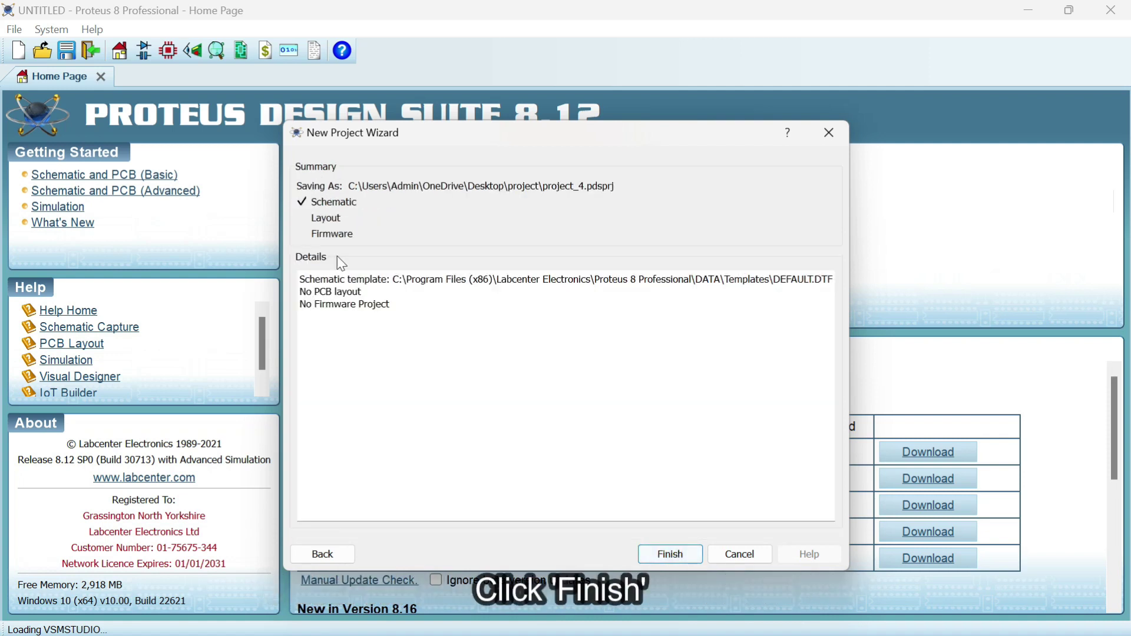
left_click(665, 554)
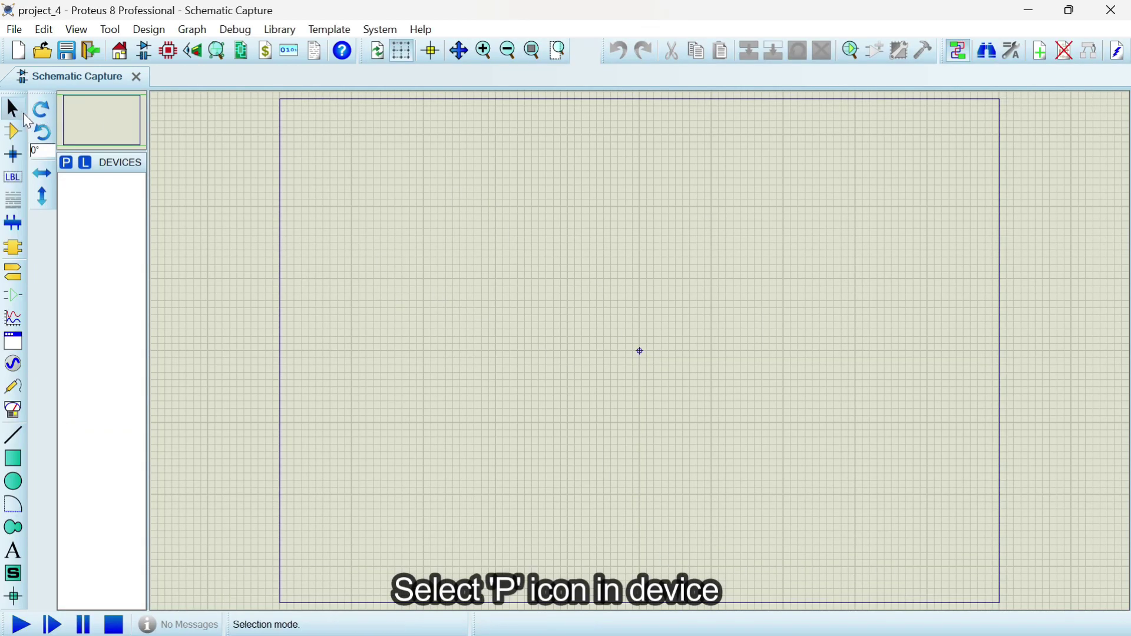
Search the device library for "variable resistor" and filter the results to the Resistors category
left_click(66, 164)
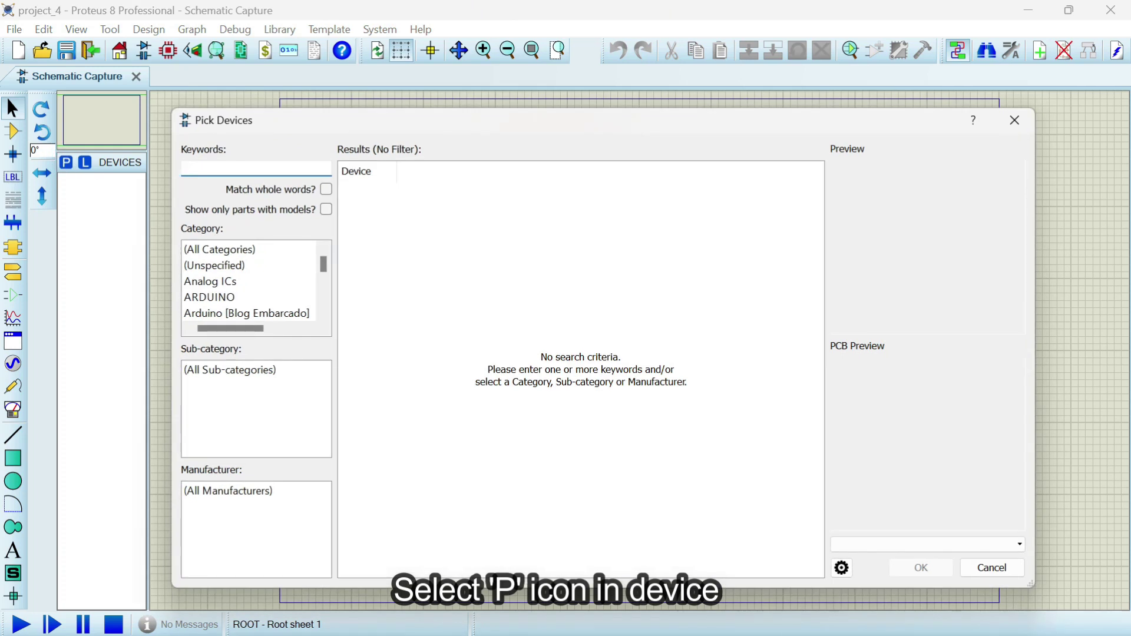
type("varia")
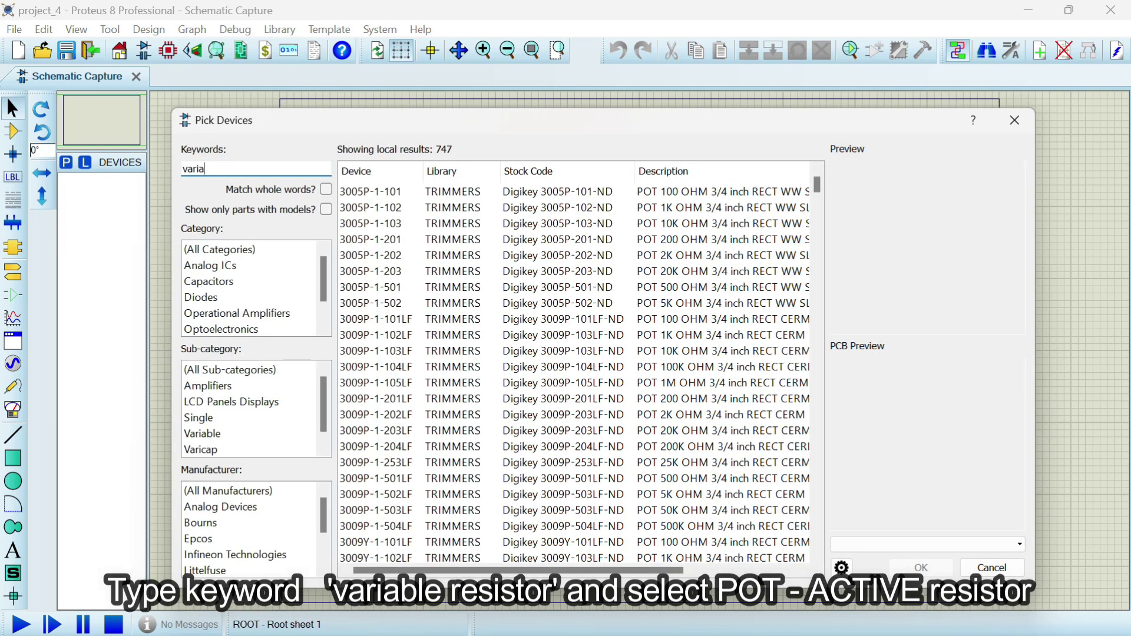
type("b")
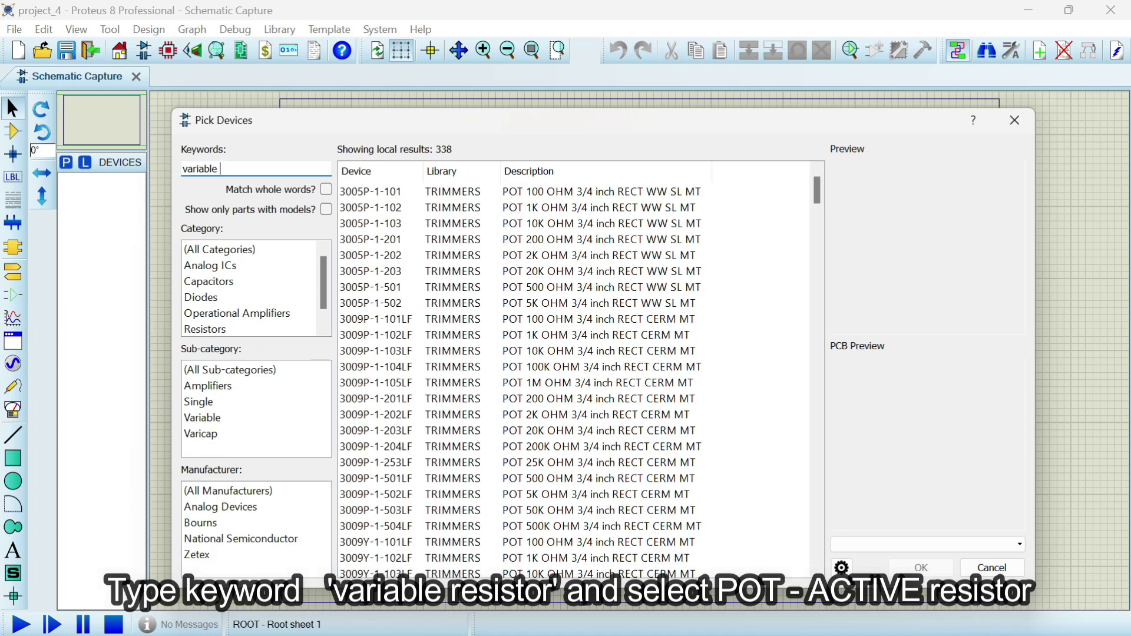
type("le resist")
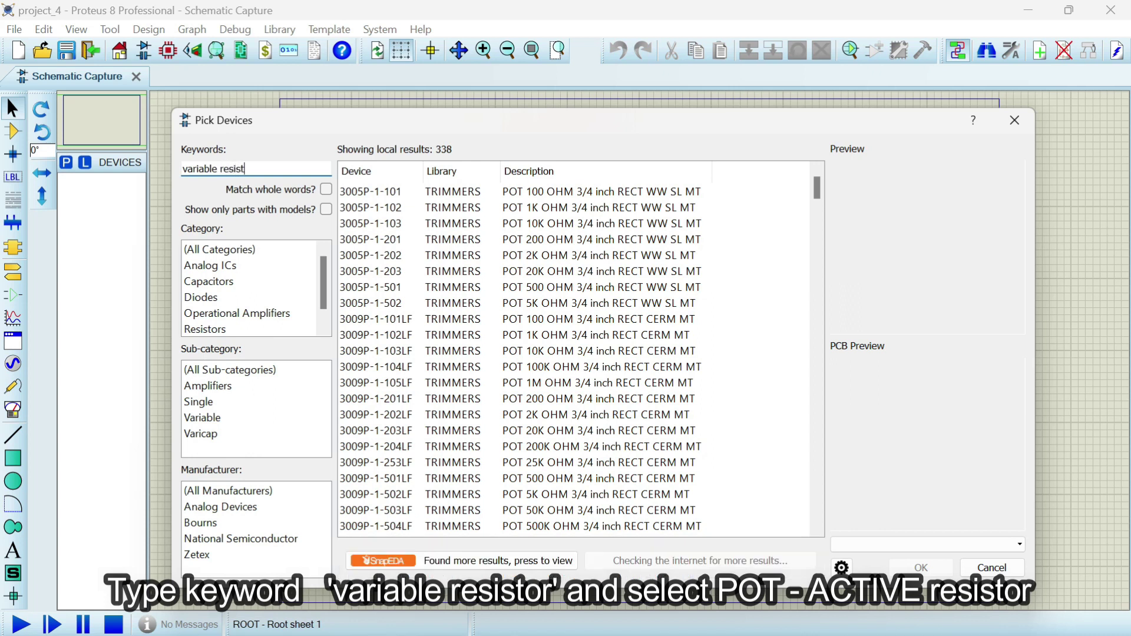
type("or")
left_click(269, 266)
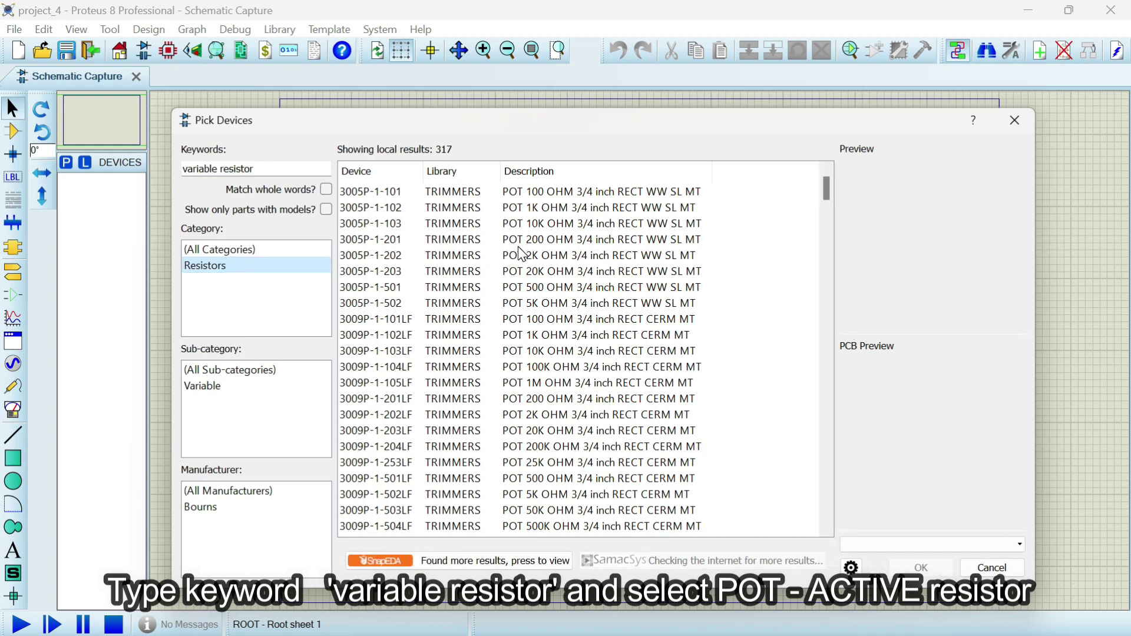
Add the POT device from the ACTIVE library to the project's device list
scroll(518, 253, "down", 2)
scroll(521, 254, "down", 8)
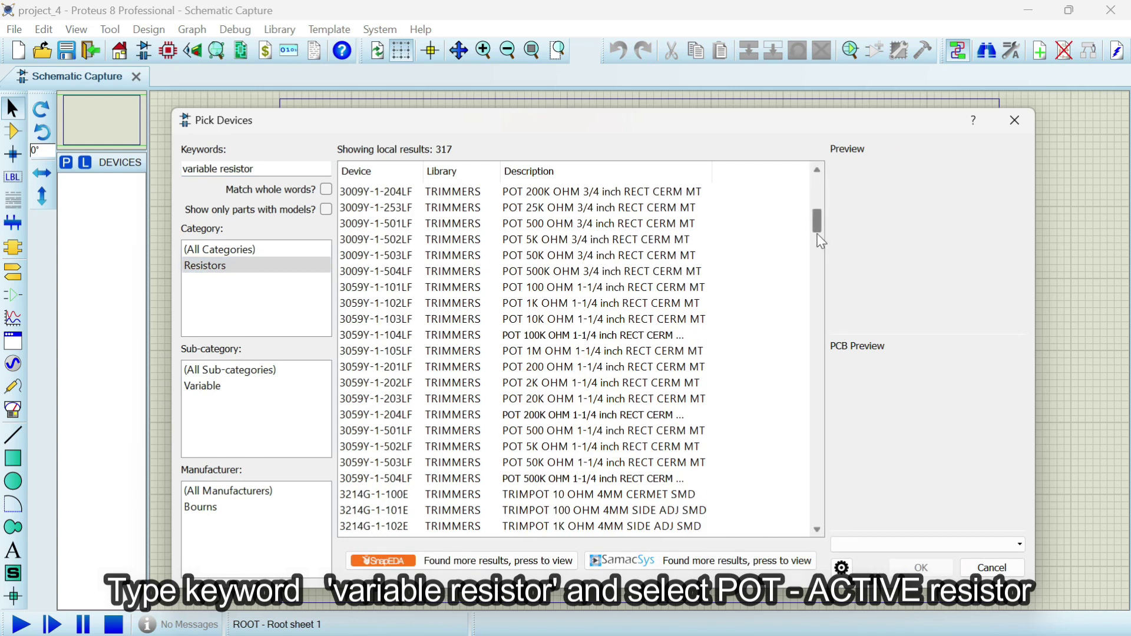
left_click_drag(817, 228, 816, 525)
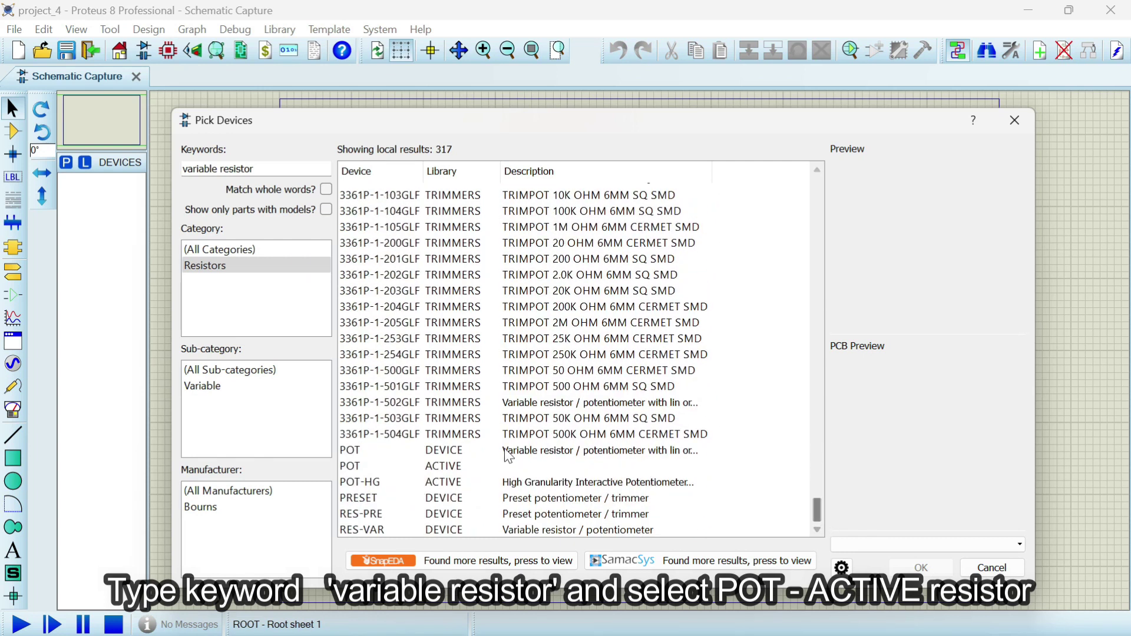
left_click(362, 468)
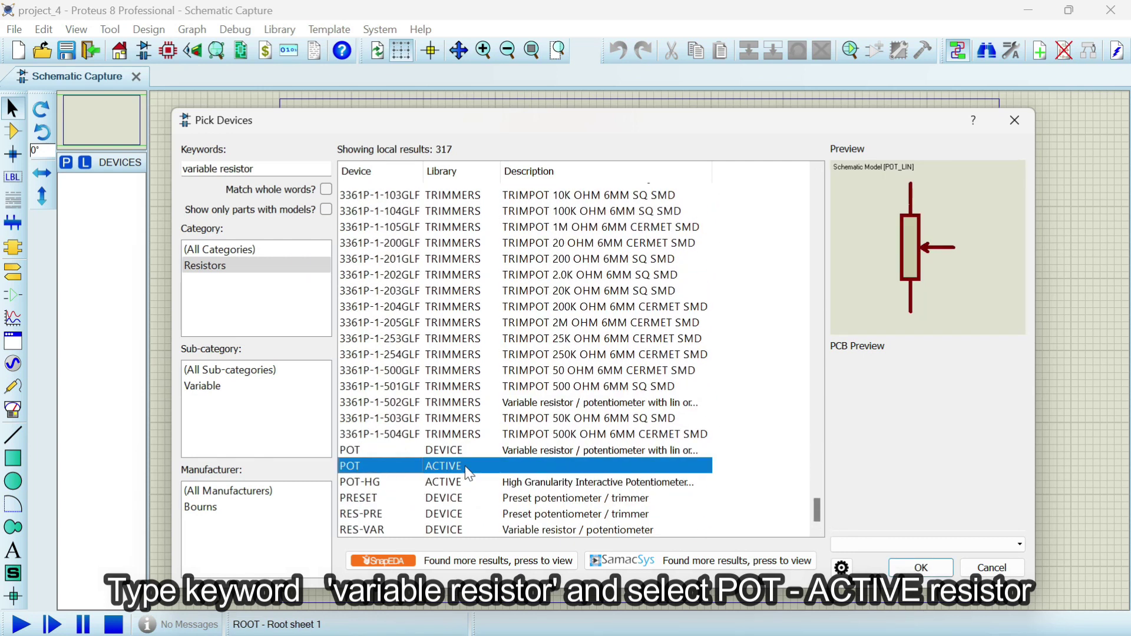
double_click(448, 469)
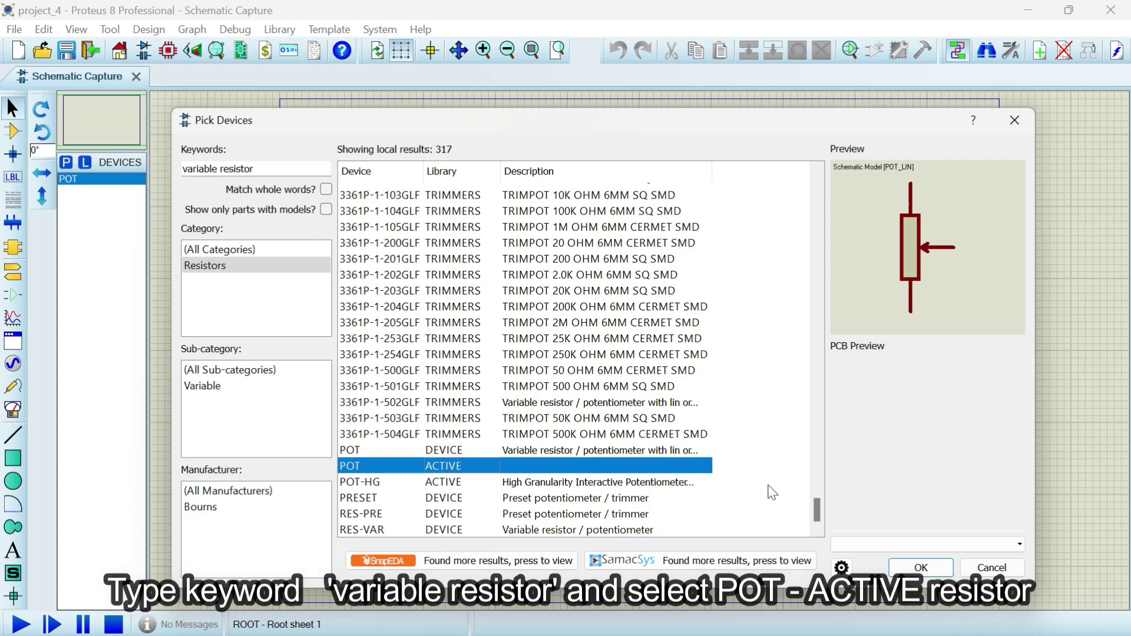
left_click(921, 567)
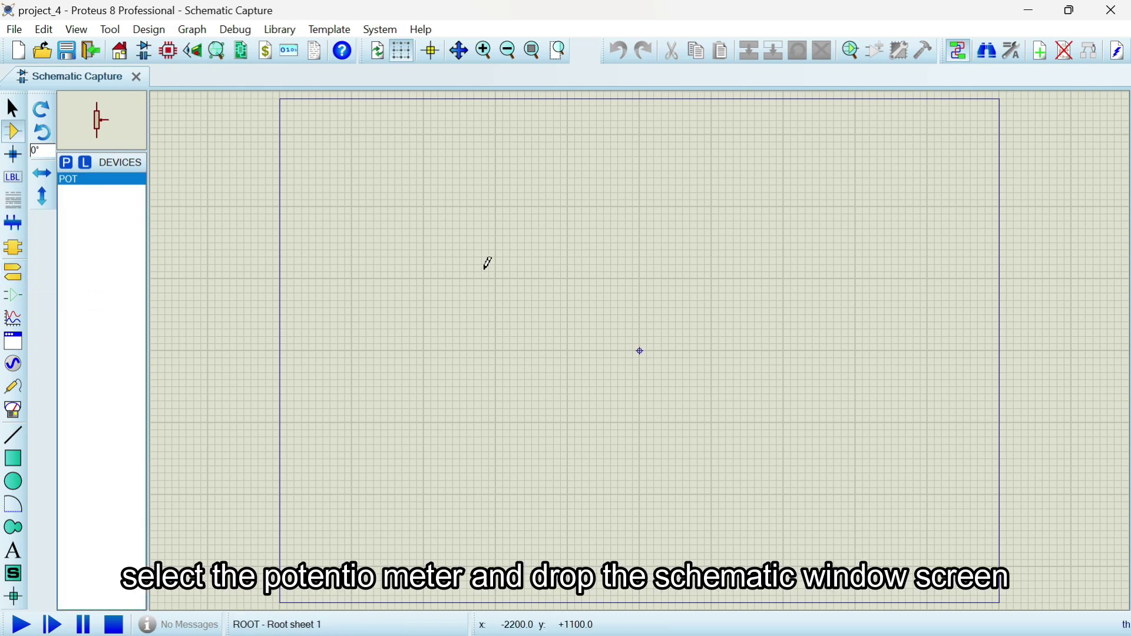
Place the POT potentiometer in the upper-left area of the schematic sheet
left_click(485, 266)
key("F6")
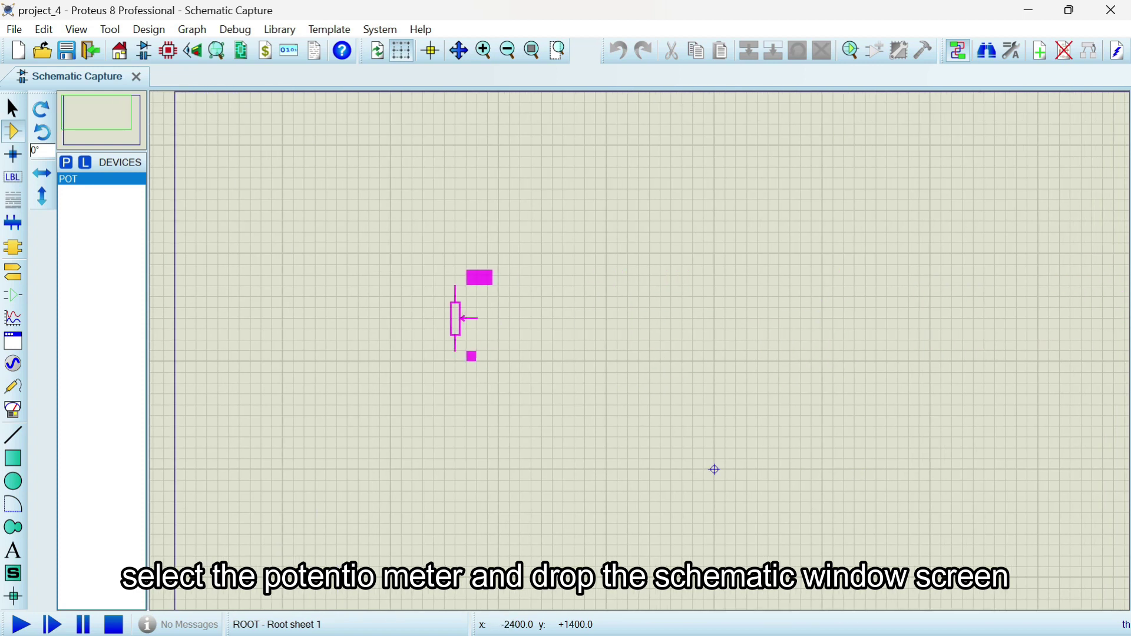
key("F6")
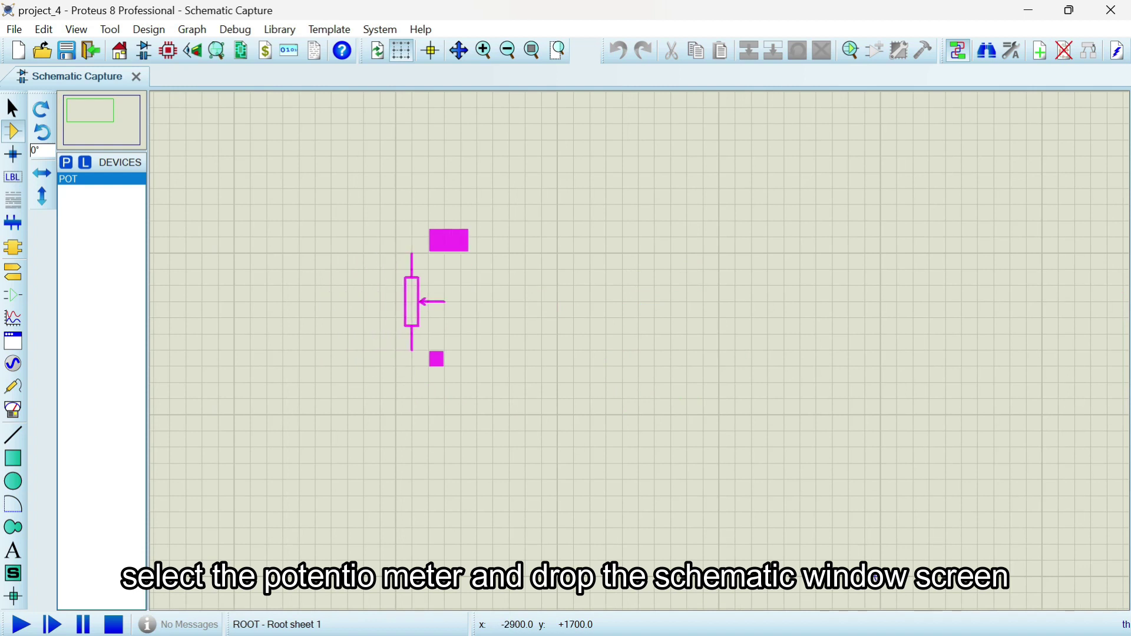
left_click(428, 307)
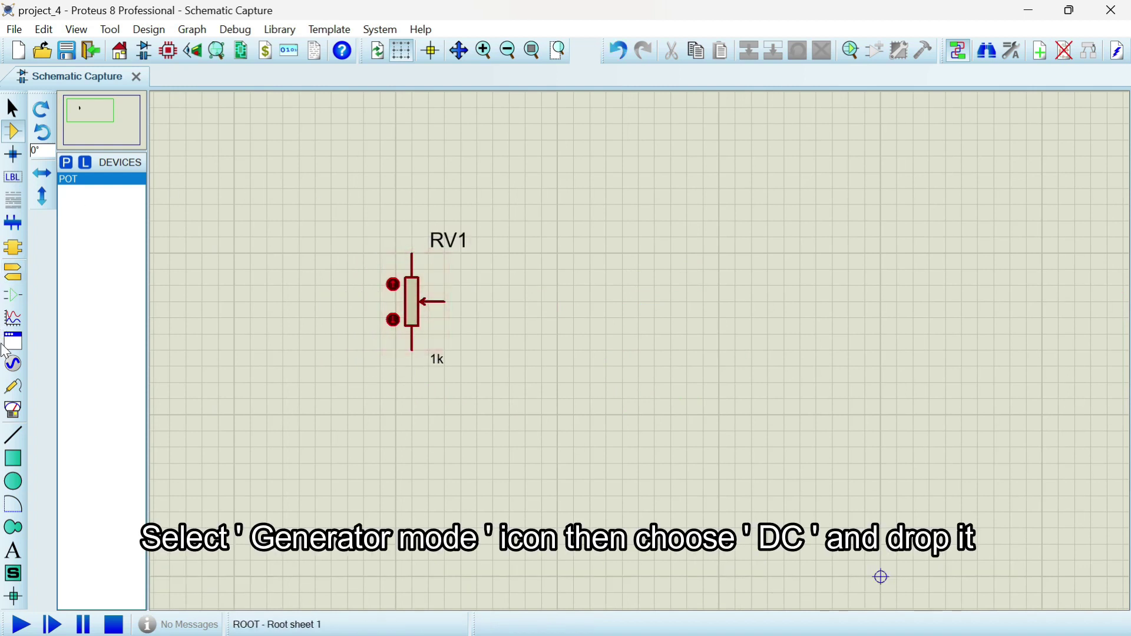
Place a DC generator above the potentiometer and a GROUND terminal below it
left_click(13, 363)
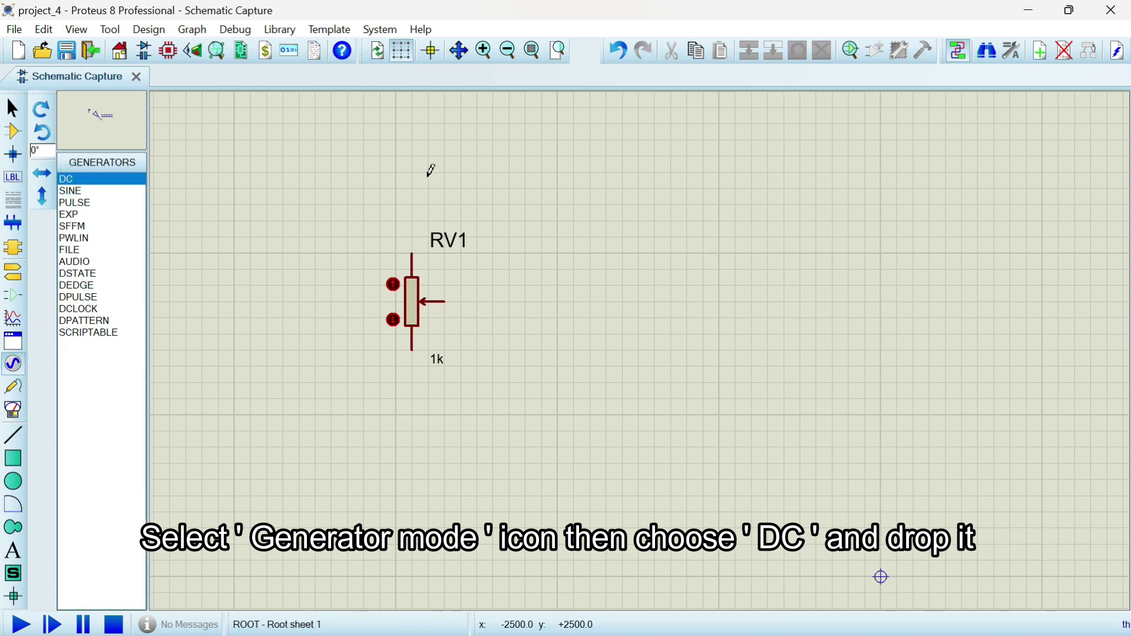
left_click(410, 172)
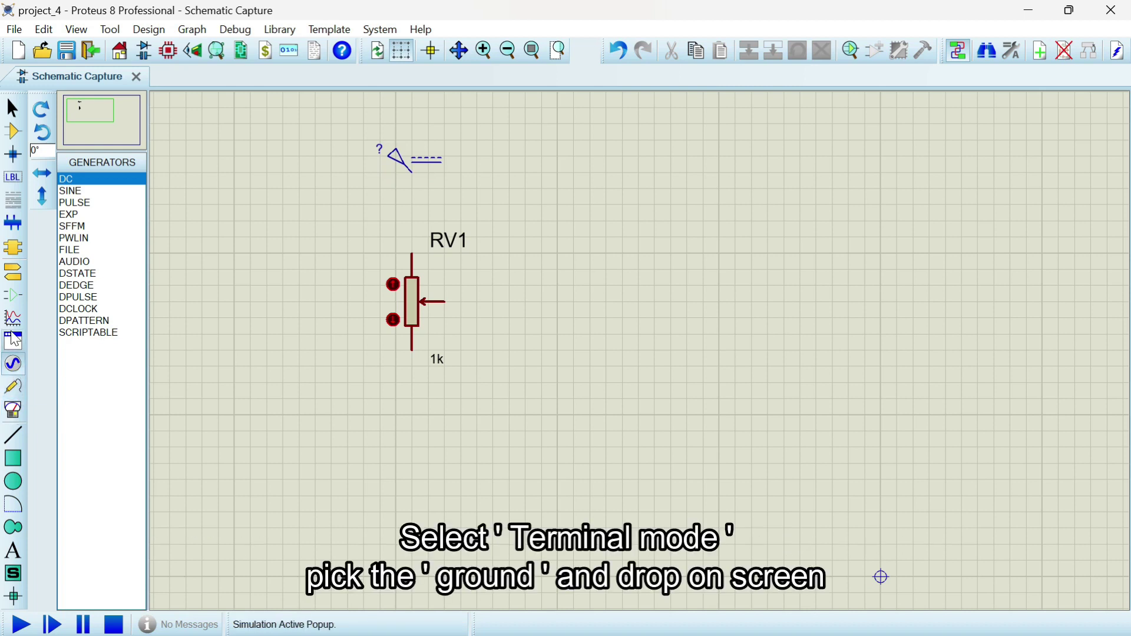
left_click(12, 275)
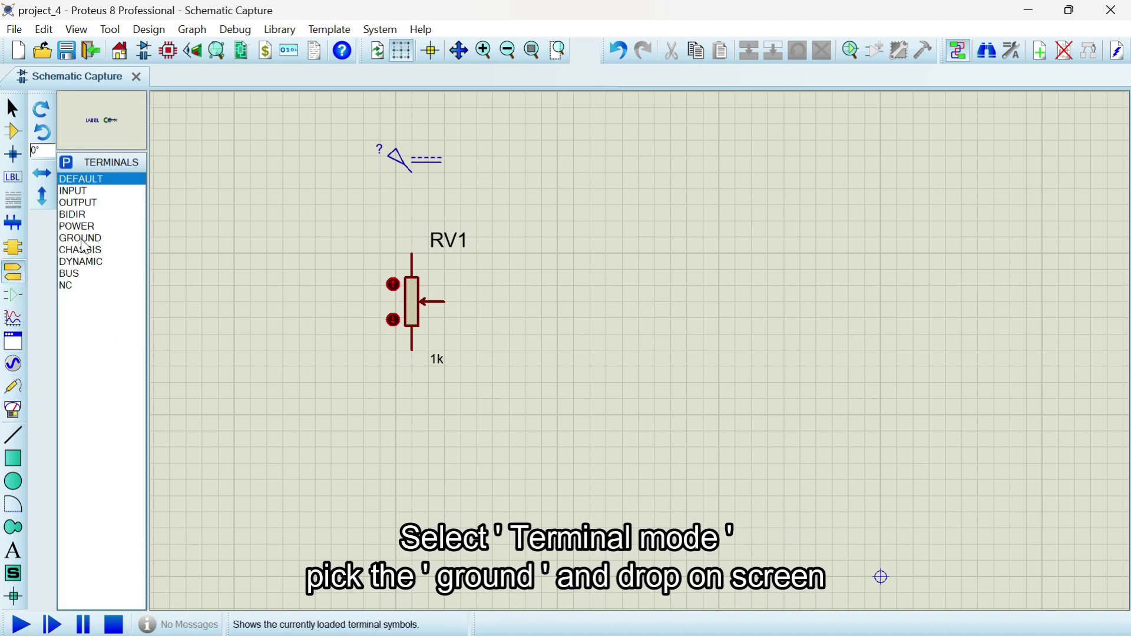
left_click(80, 238)
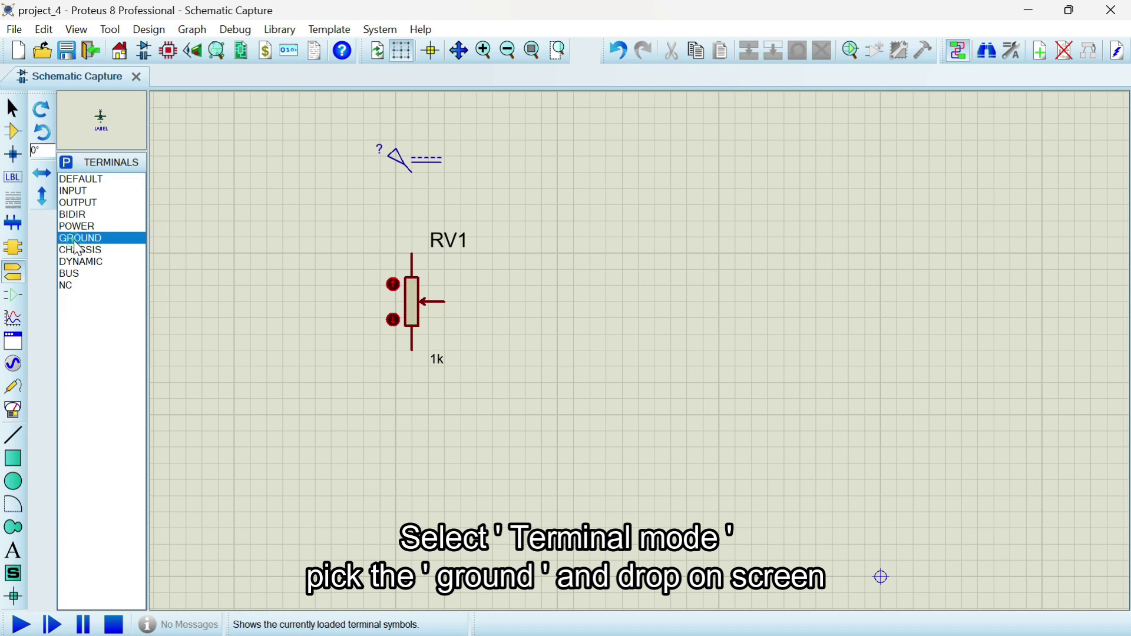
left_click(411, 419)
left_click(412, 419)
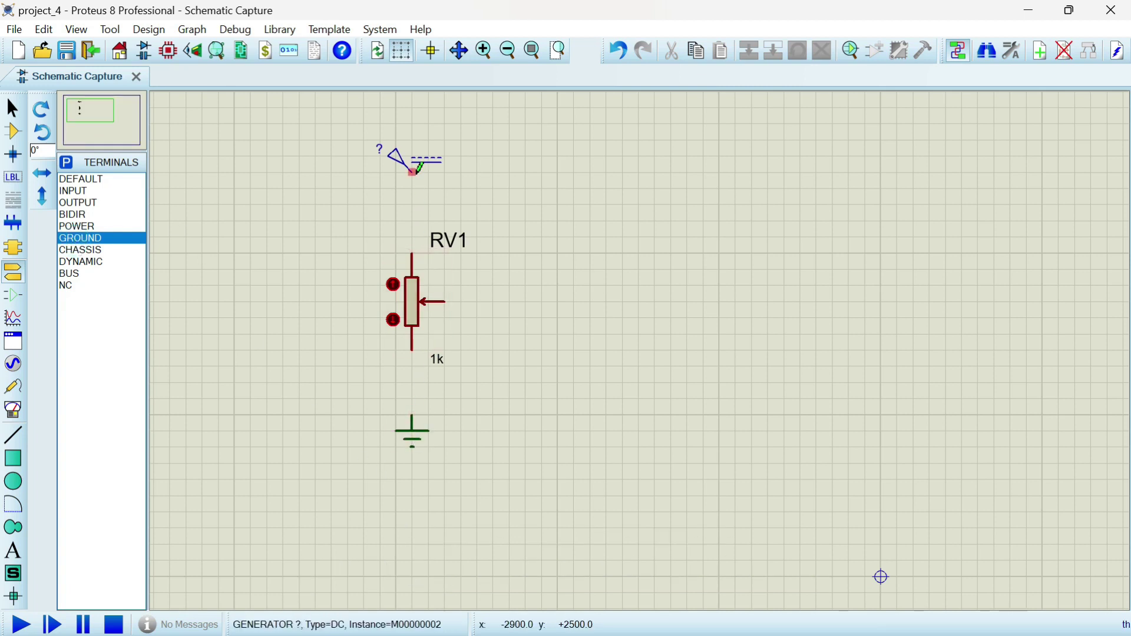
Wire the DC generator to the potentiometer's upper pin and the ground terminal to its lower pin
left_click(411, 172)
left_click(412, 254)
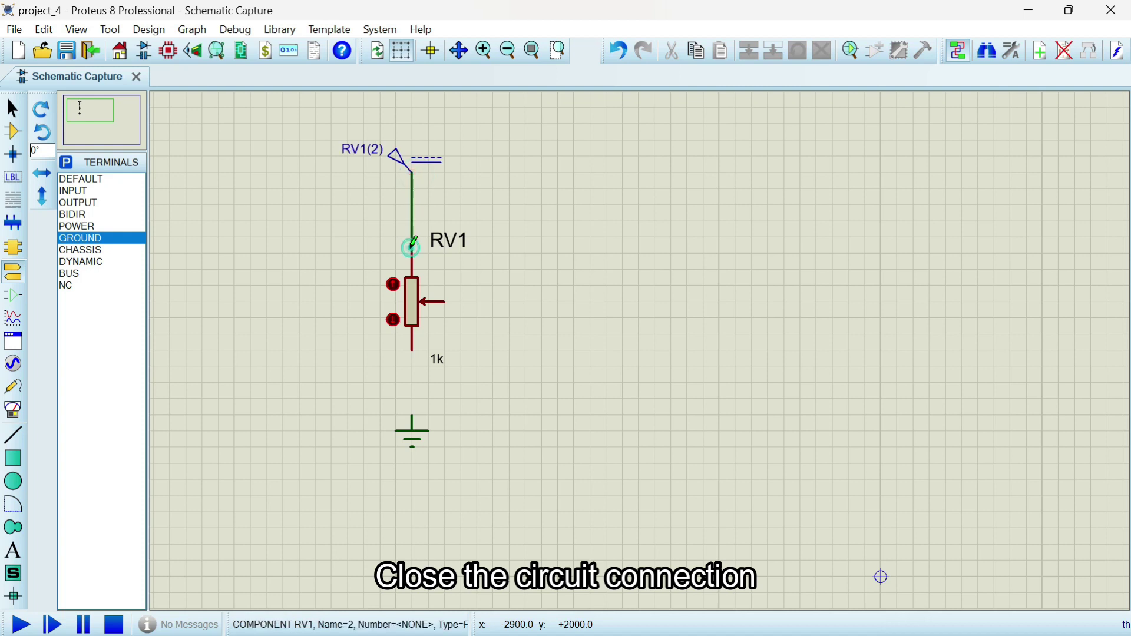
left_click(411, 415)
left_click(411, 350)
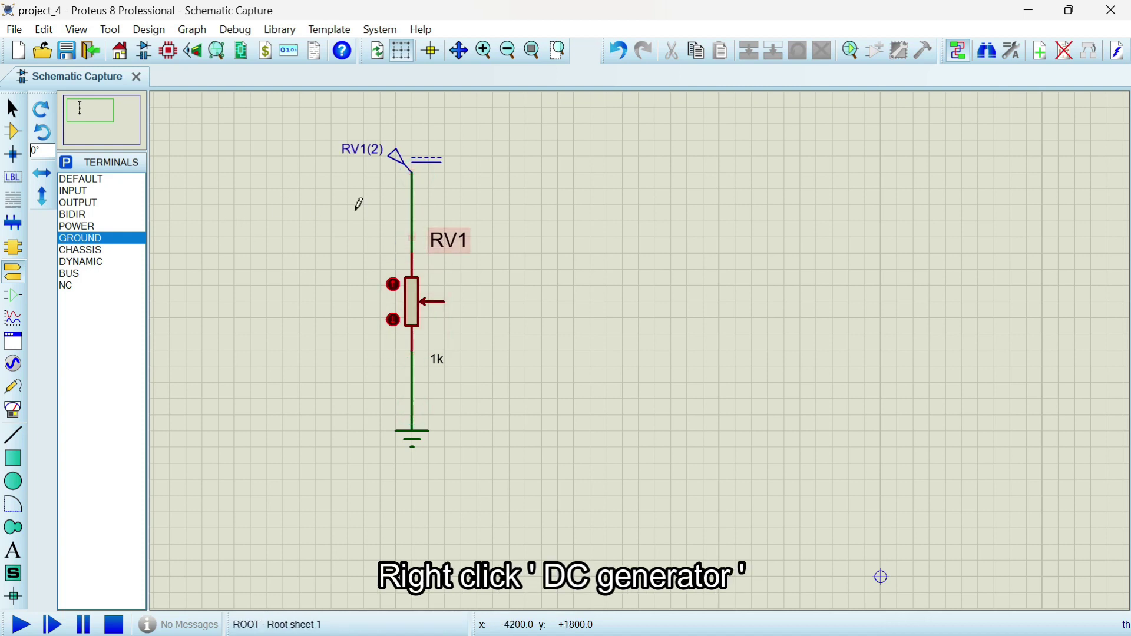
Name the DC generator above the potentiometer +5v and set its voltage to 5 V
right_click(419, 159)
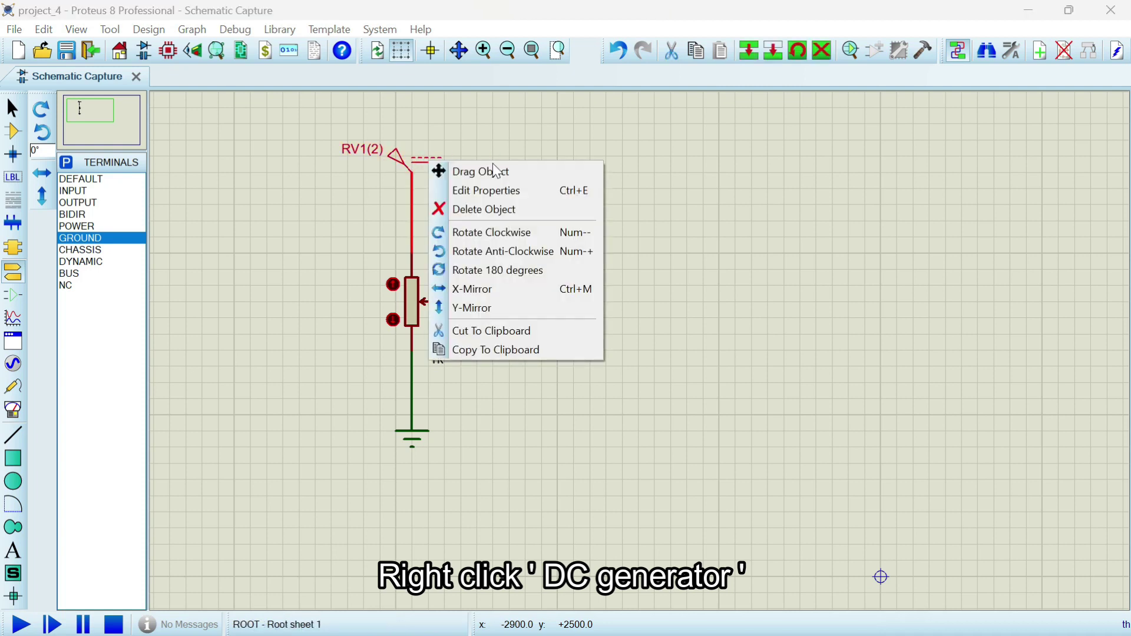
left_click(488, 192)
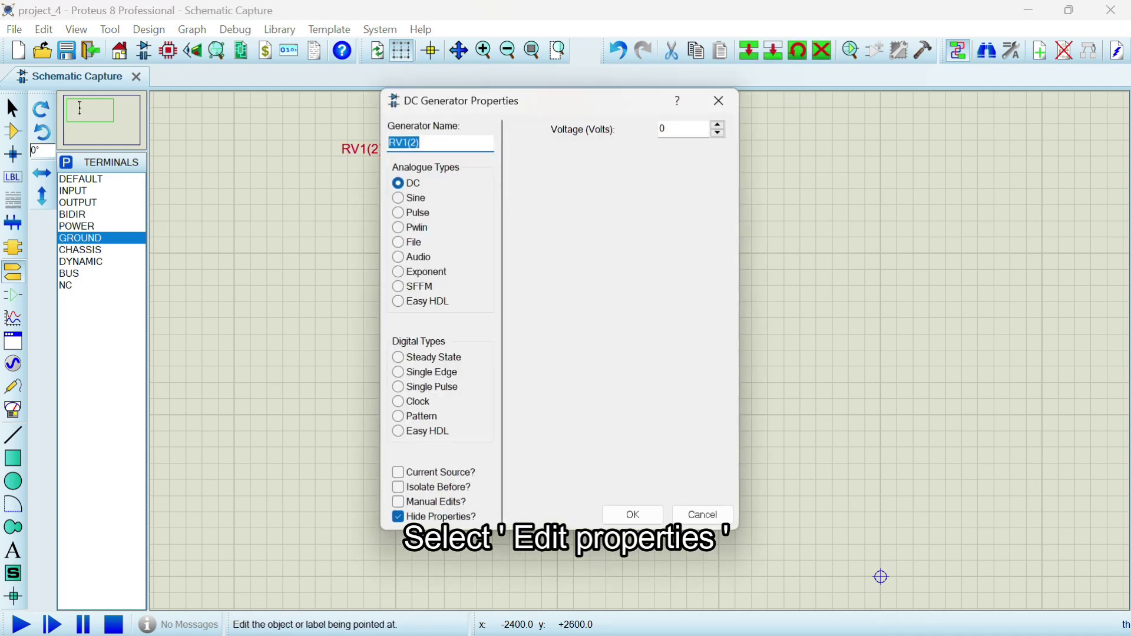
key("BackSpace")
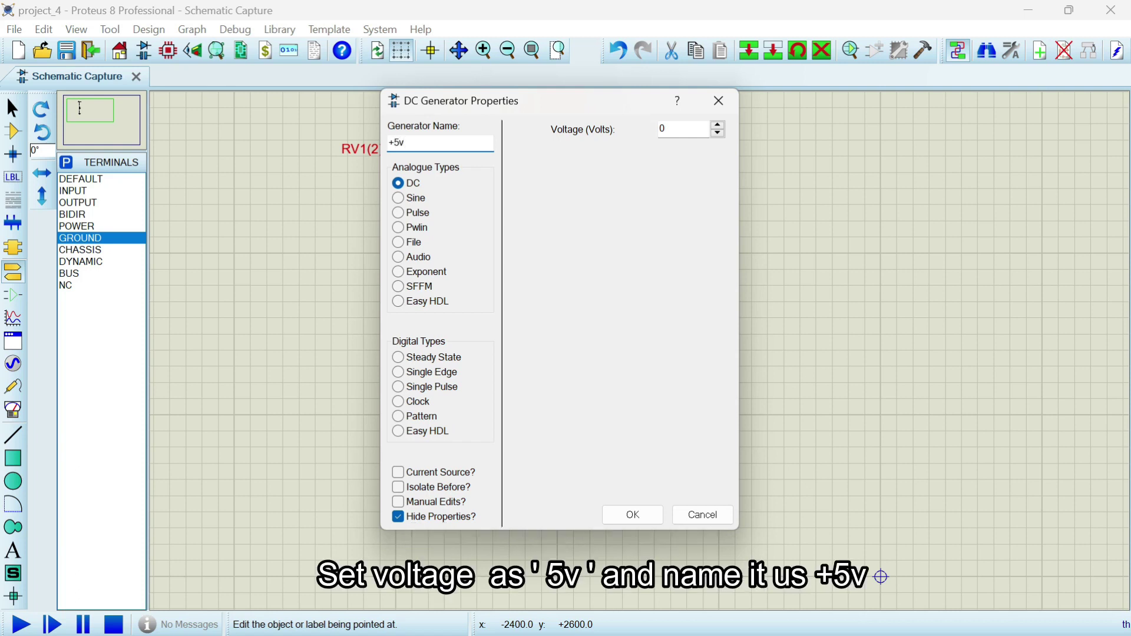
double_click(674, 129)
key("BackSpace")
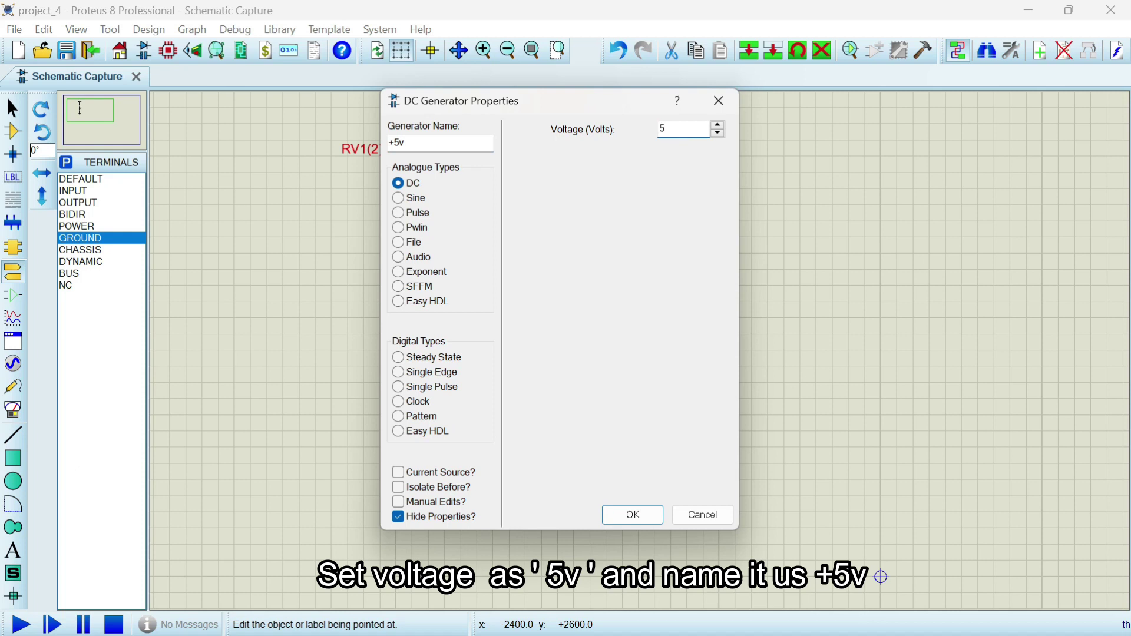
left_click(627, 516)
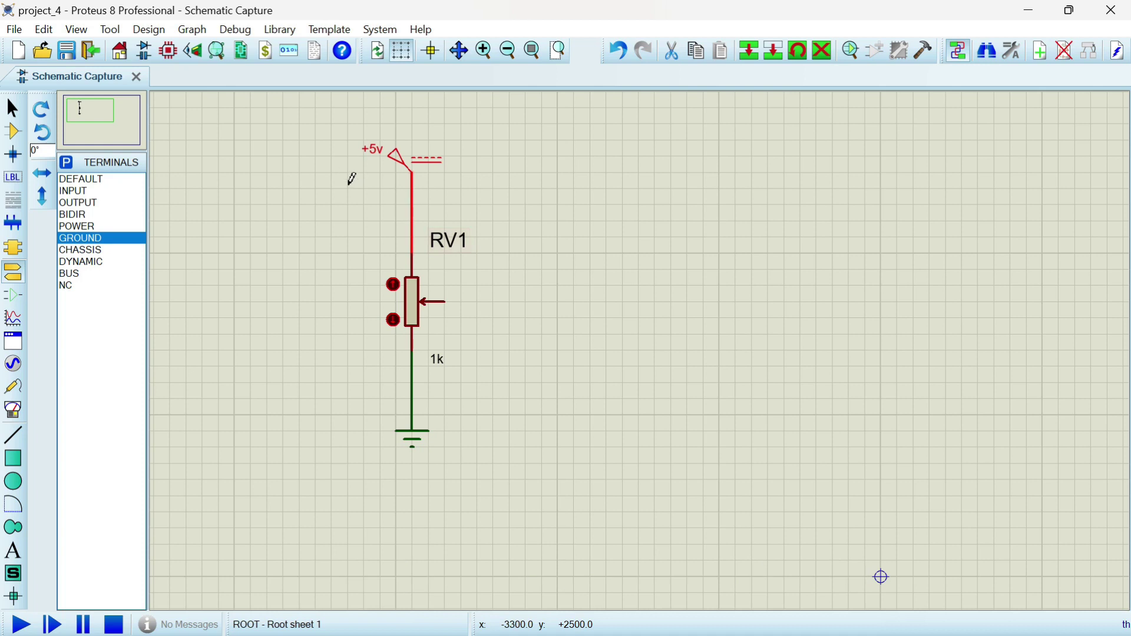
left_click(354, 189)
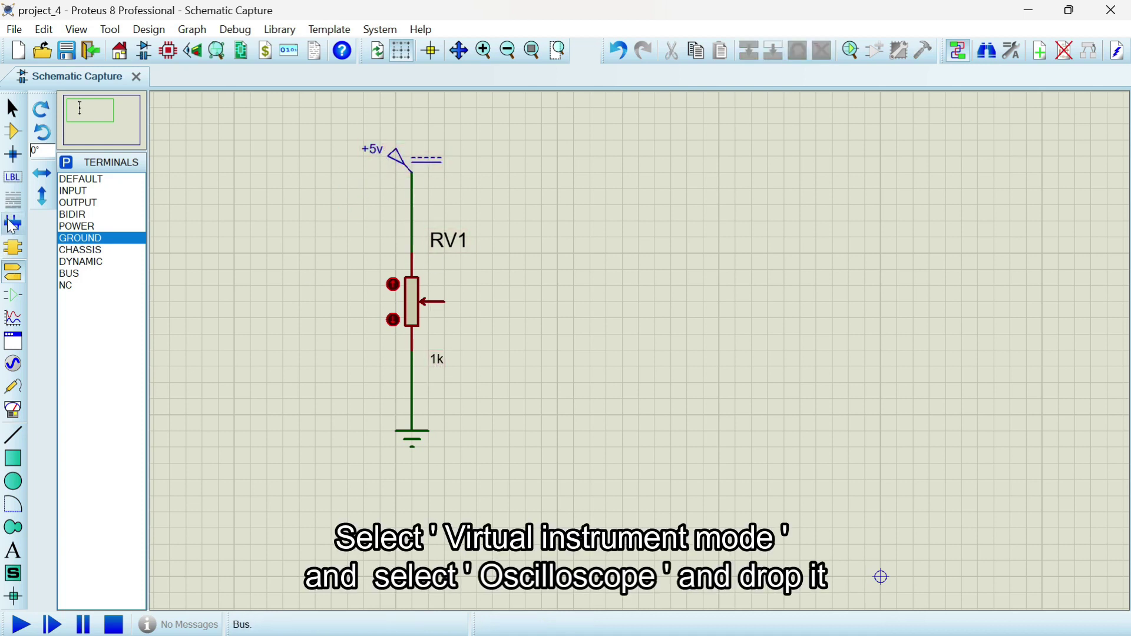
Place an OSCILLOSCOPE instrument to the right of the potentiometer and wire its channel A to the wiper pin
left_click(18, 412)
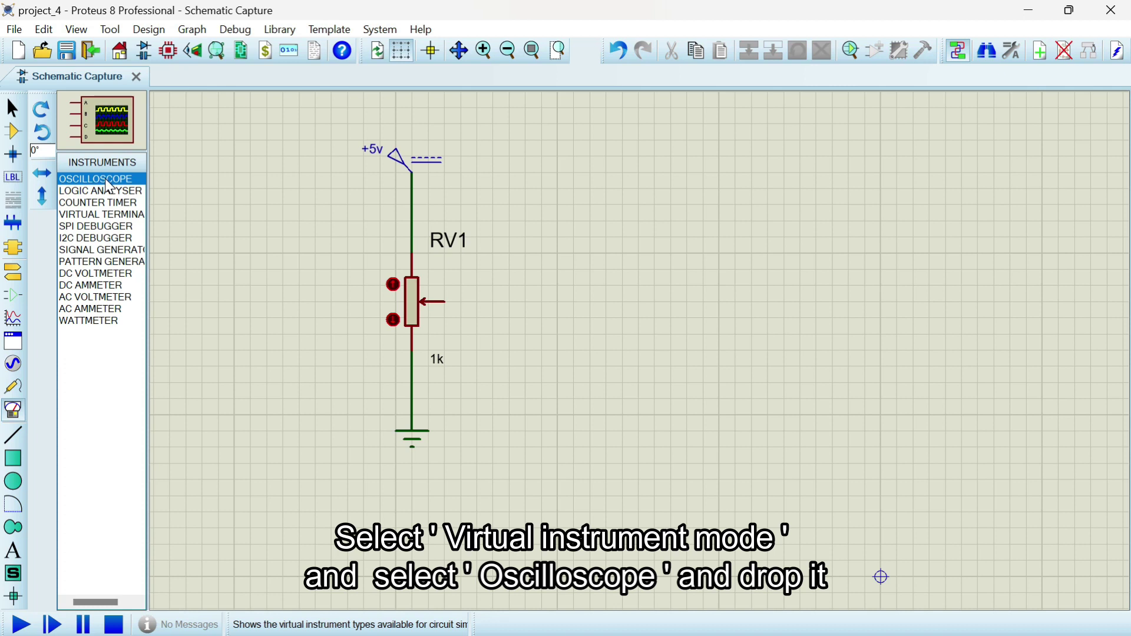
left_click(478, 267)
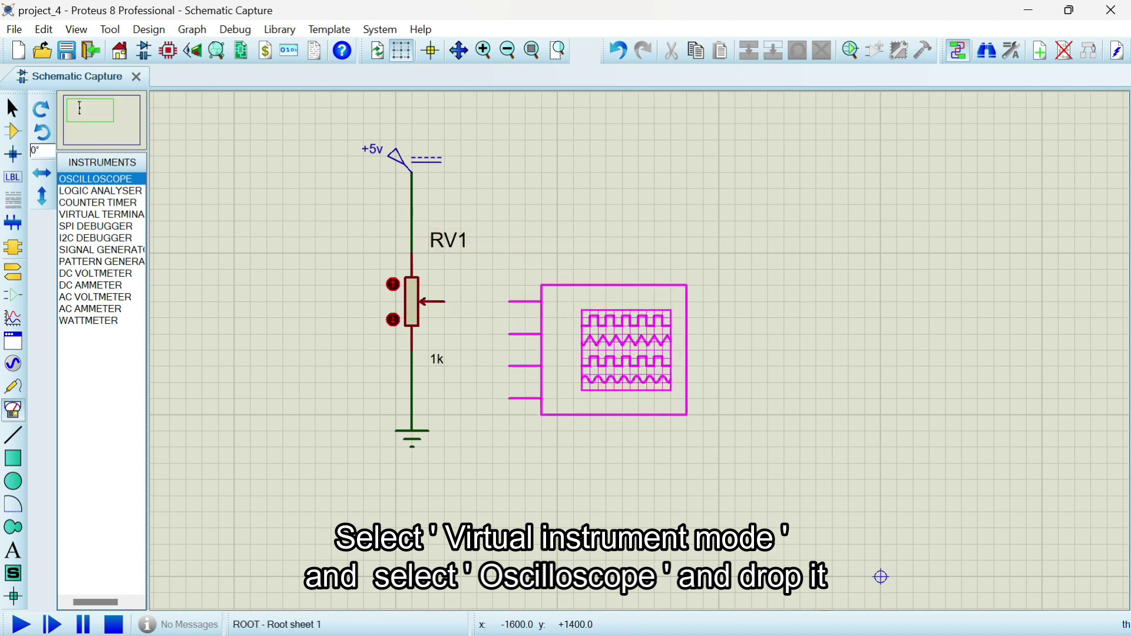
left_click(613, 351)
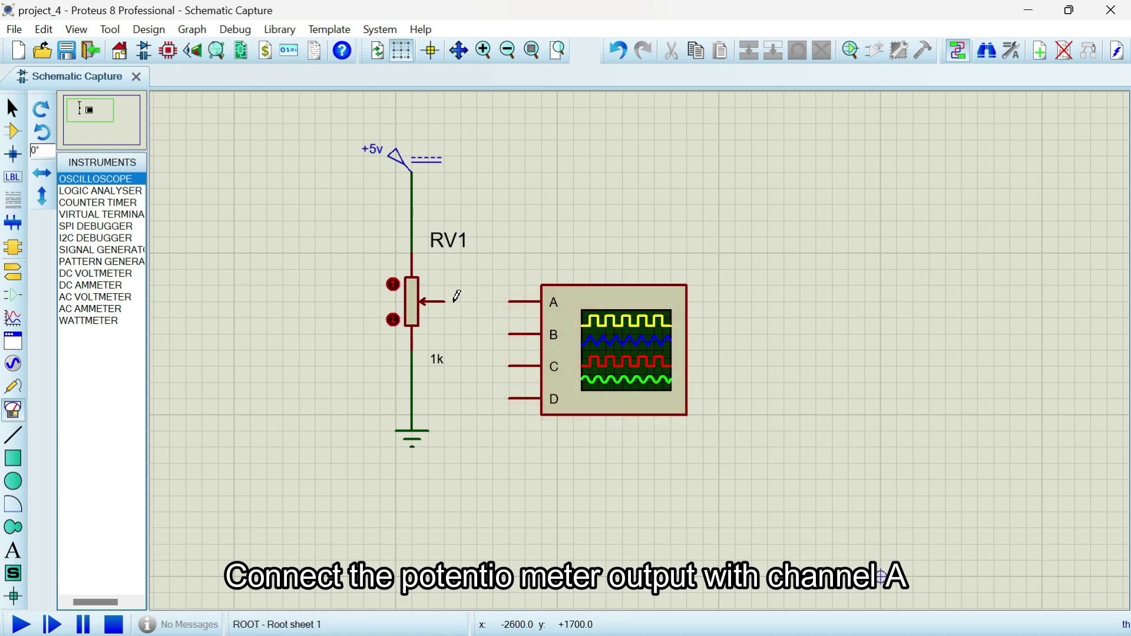
left_click(451, 300)
left_click(508, 301)
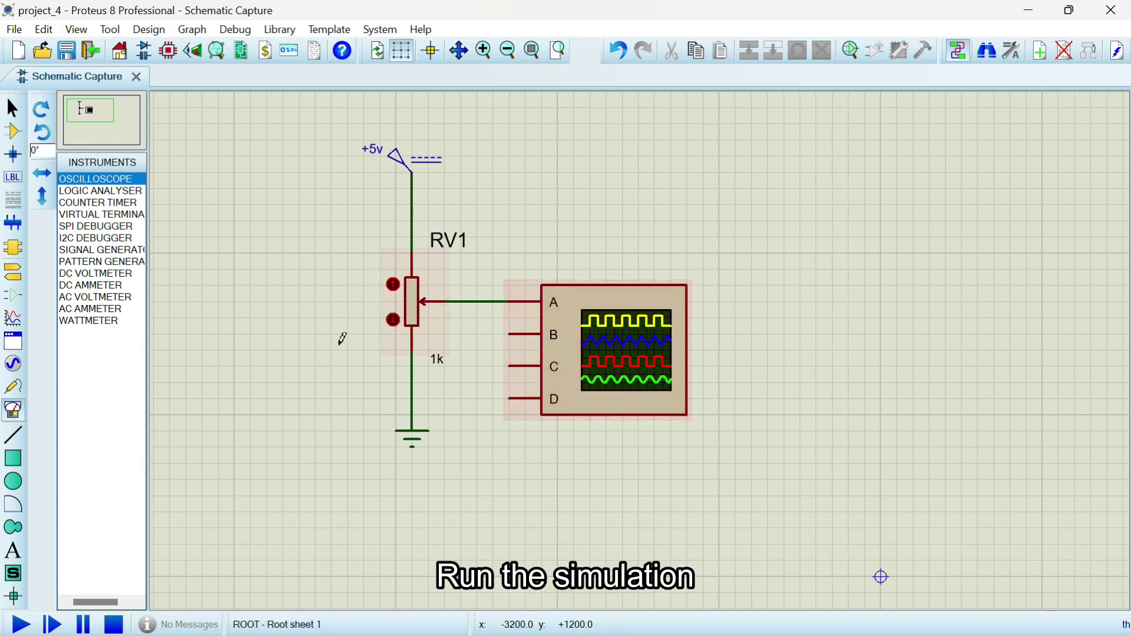
Run the simulation and switch oscilloscope channels B, C and D to OFF
left_click(21, 626)
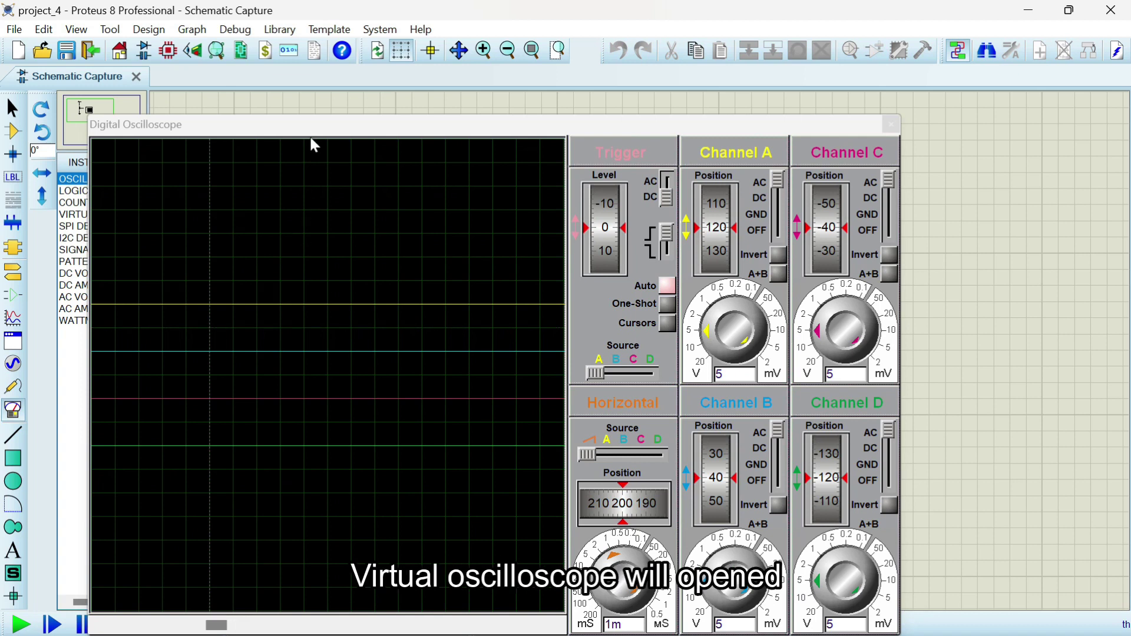
left_click_drag(310, 133, 317, 95)
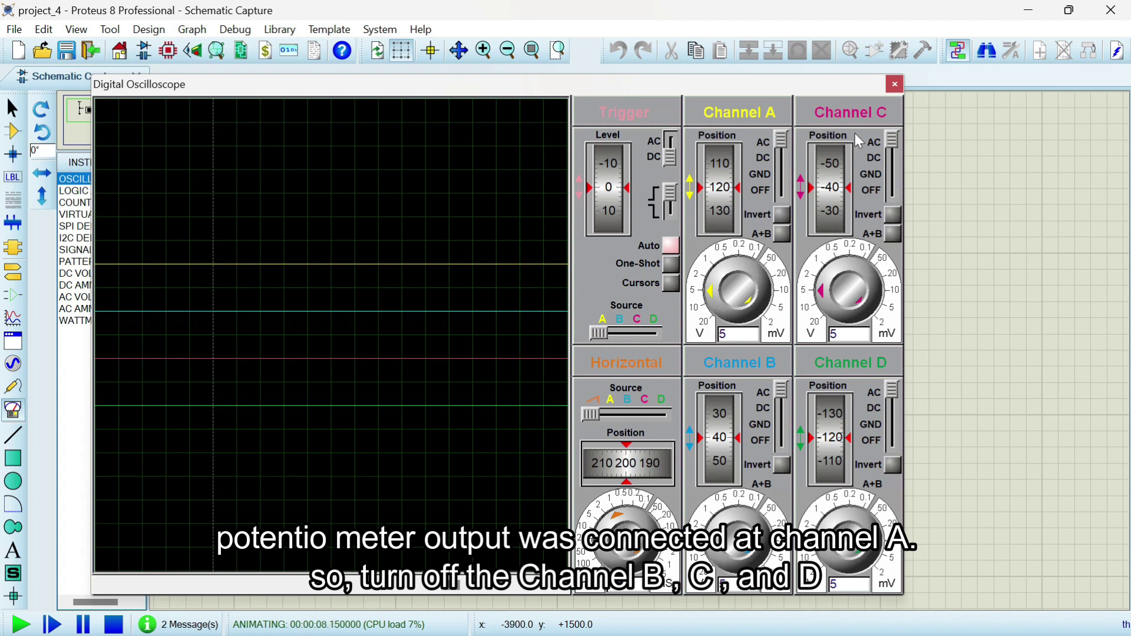
left_click_drag(892, 147, 893, 196)
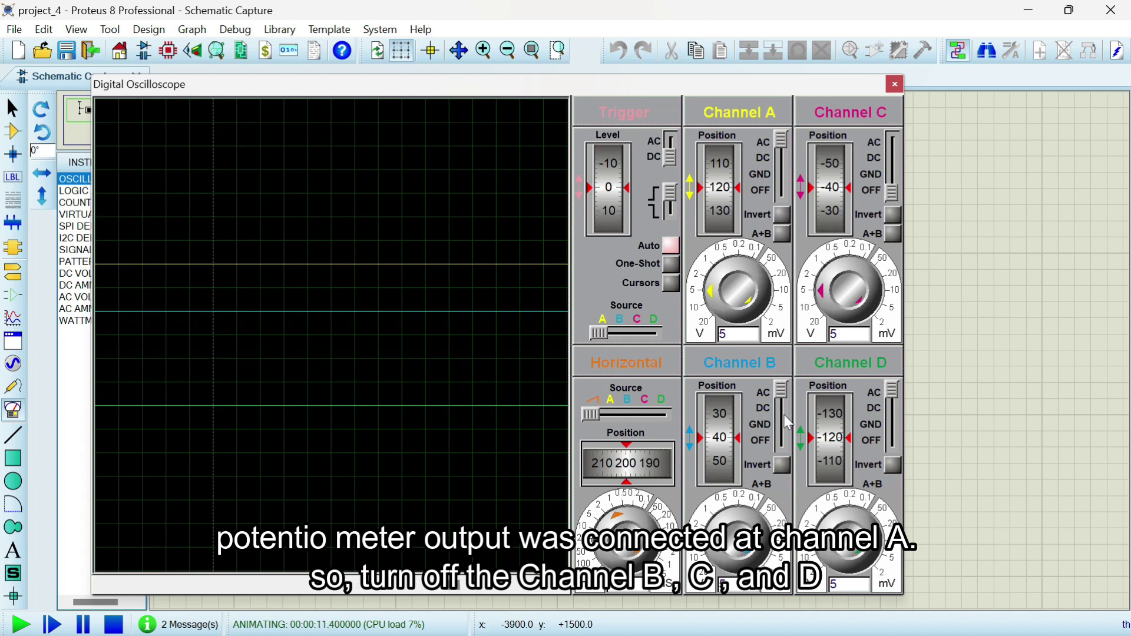
left_click(781, 445)
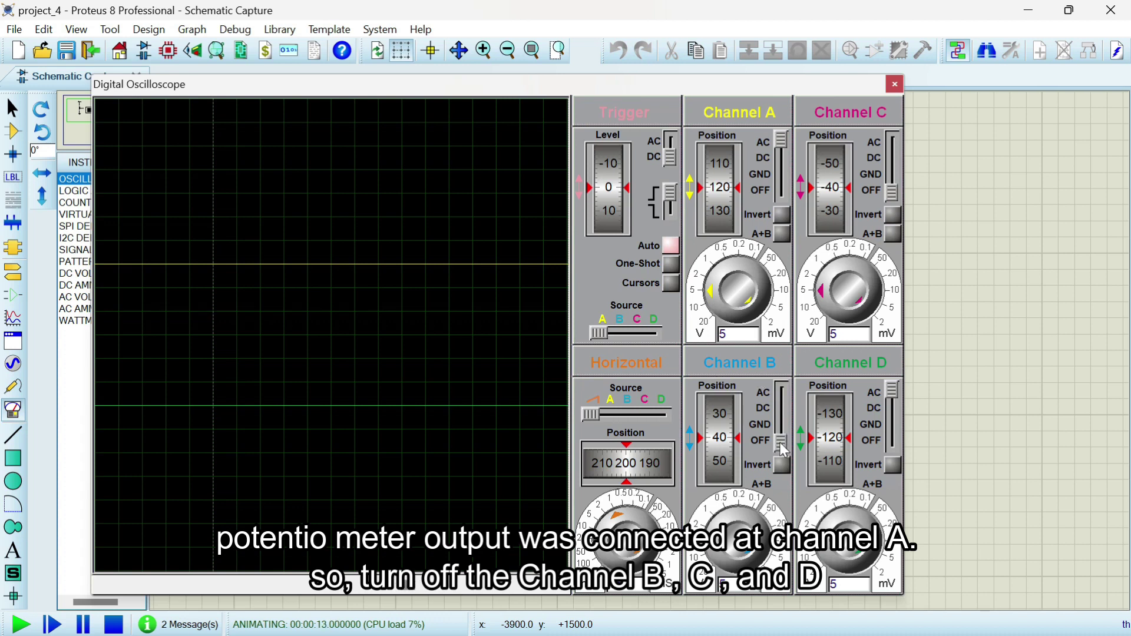
left_click(891, 443)
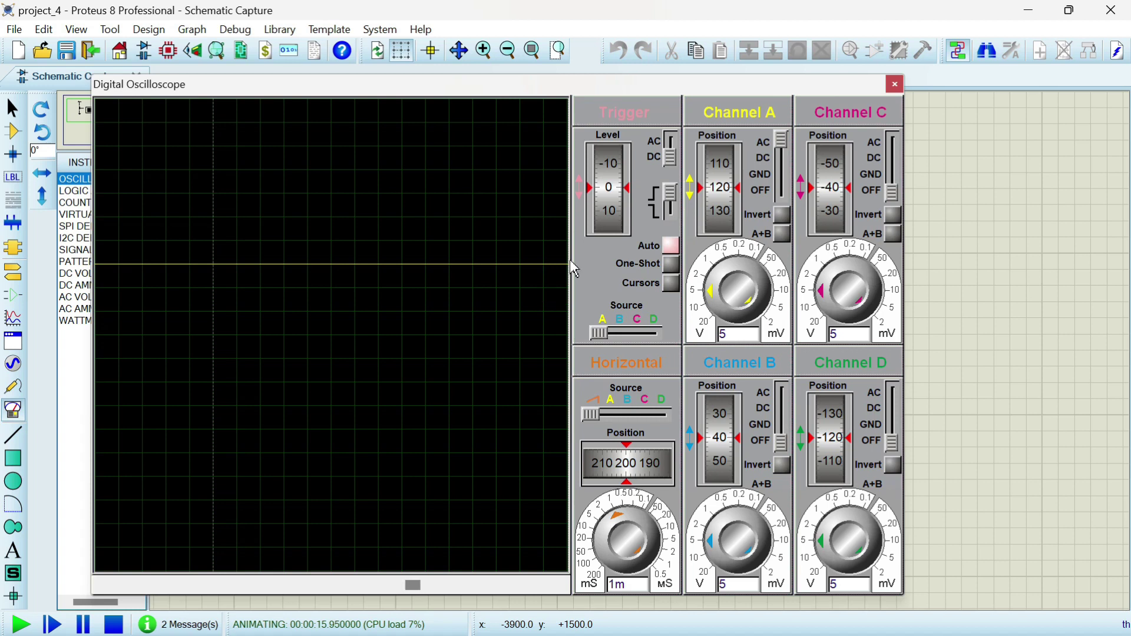
Zero channel A's position with its input set to GND, and switch its coupling to DC
left_click(781, 177)
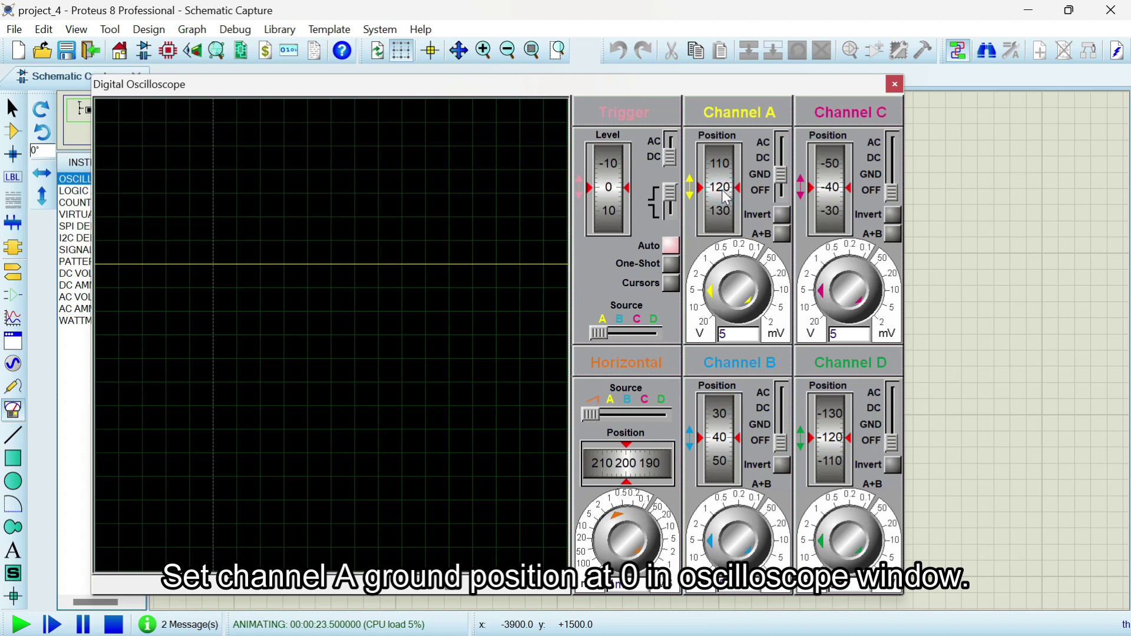
scroll(724, 217, "down", 2)
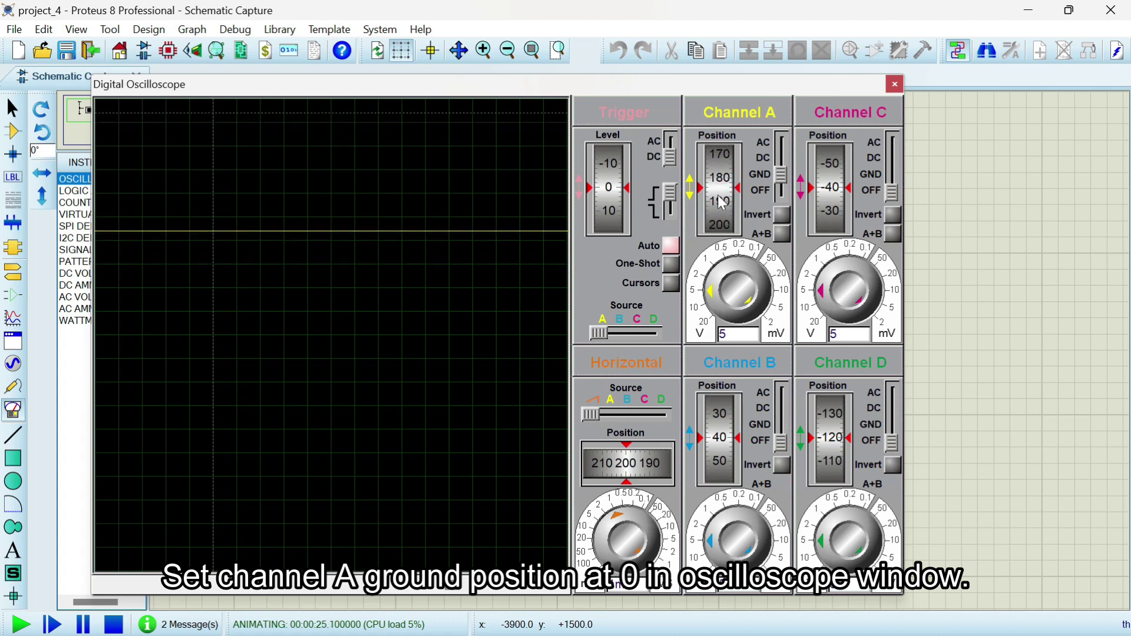
scroll(722, 220, "up", 10)
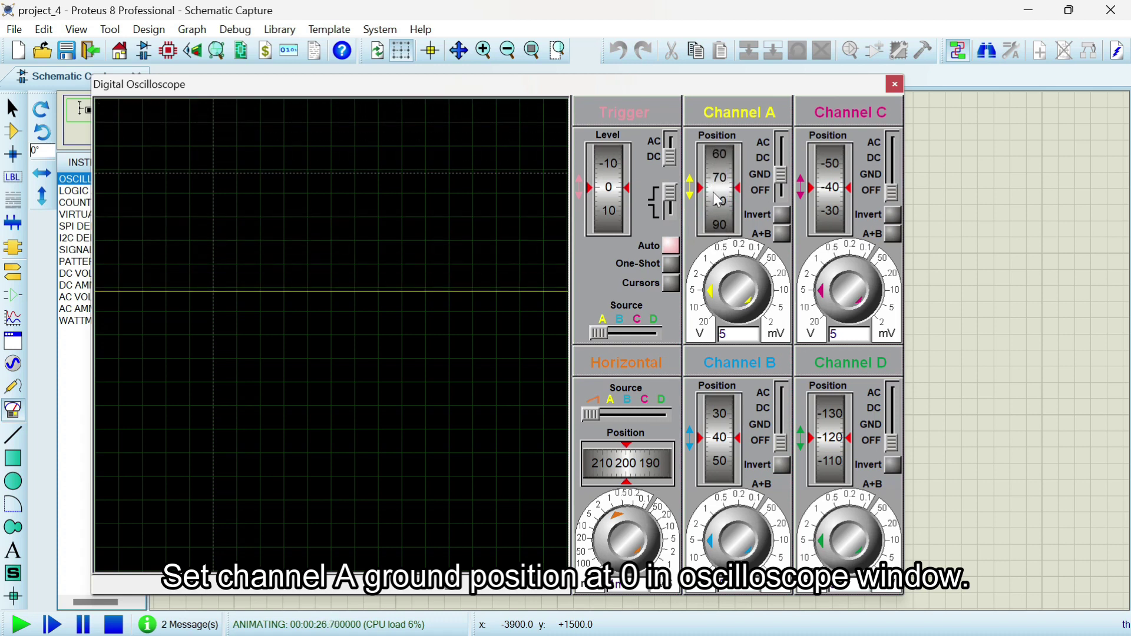
scroll(723, 191, "up", 4)
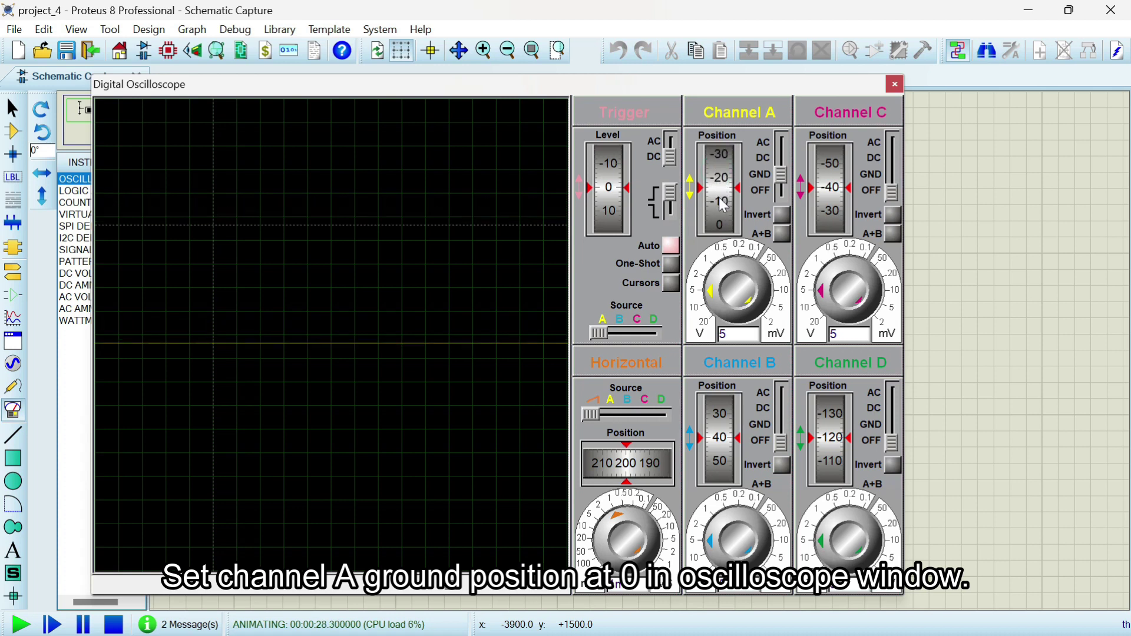
scroll(723, 204, "down", 1)
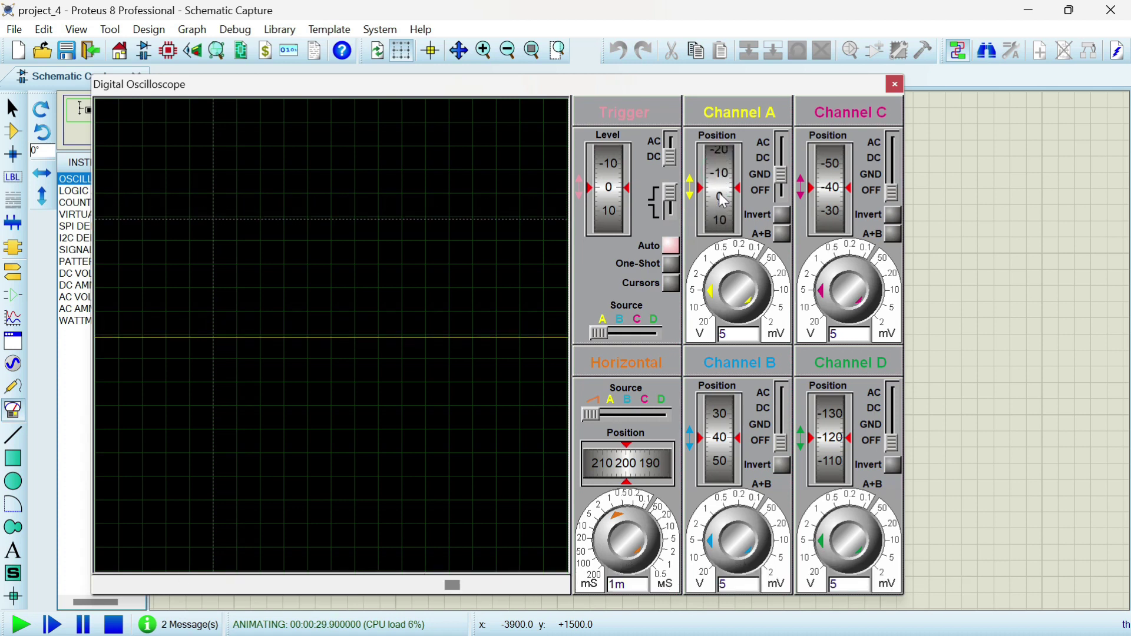
scroll(723, 200, "up", 1)
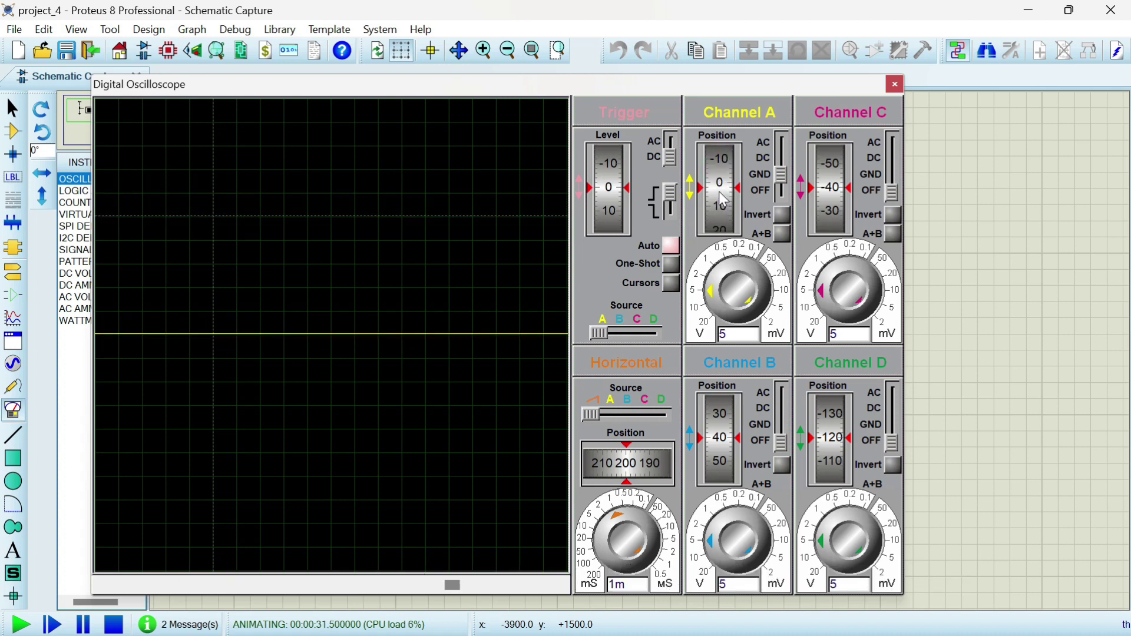
scroll(723, 201, "down", 1)
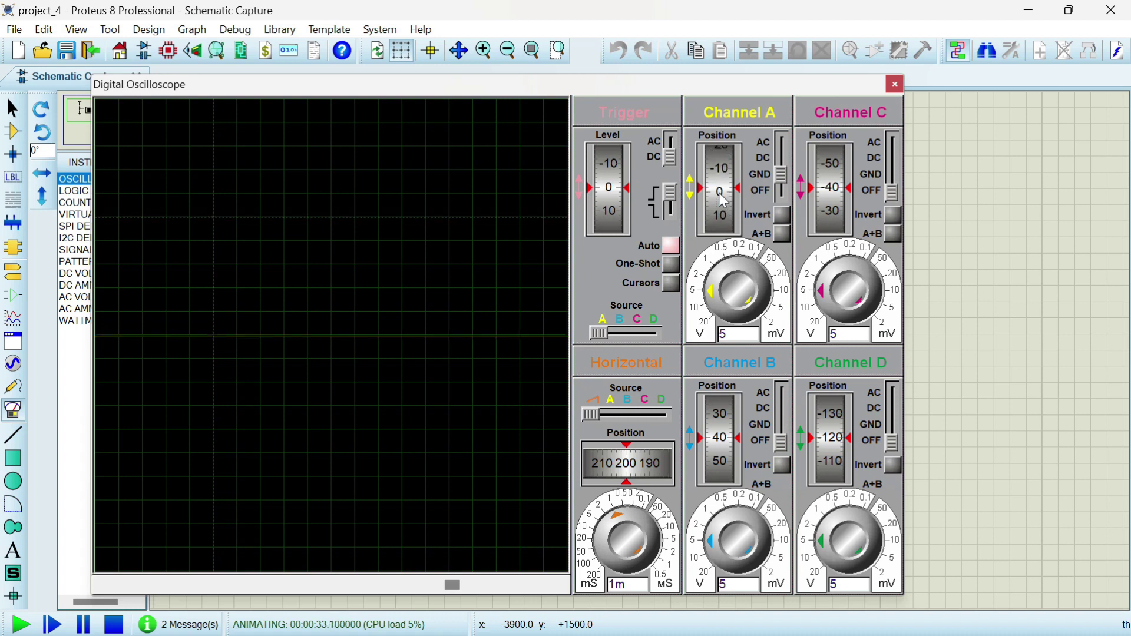
scroll(723, 200, "up", 1)
scroll(723, 200, "down", 3)
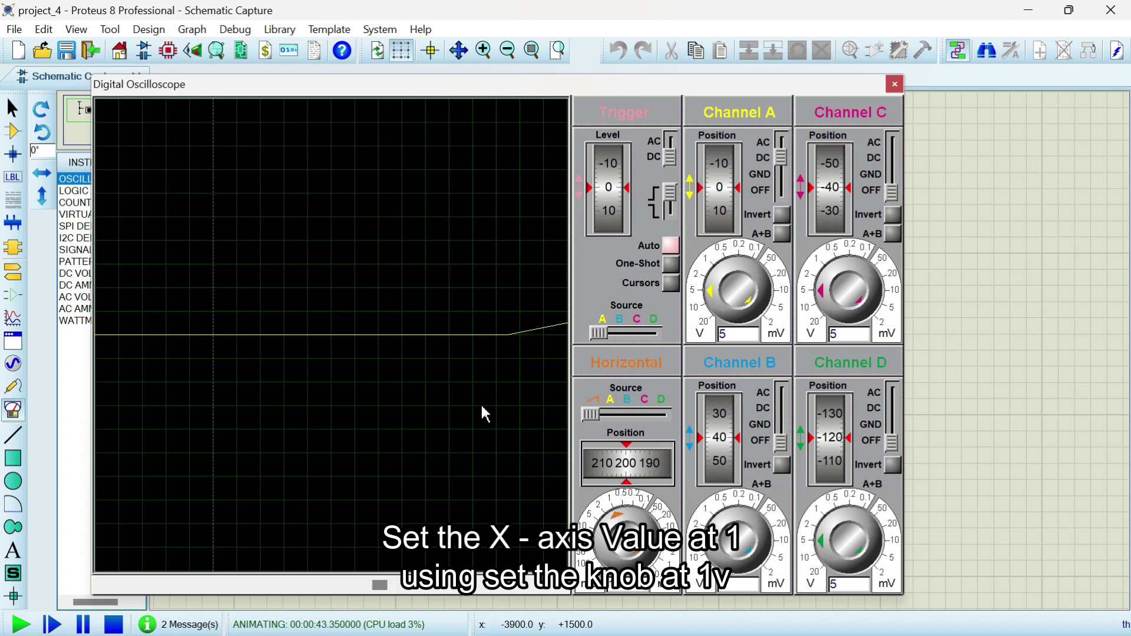
Set channel A's vertical scale to 1 V and the oscilloscope's horizontal time base to 200 ms
left_click_drag(525, 88, 570, 76)
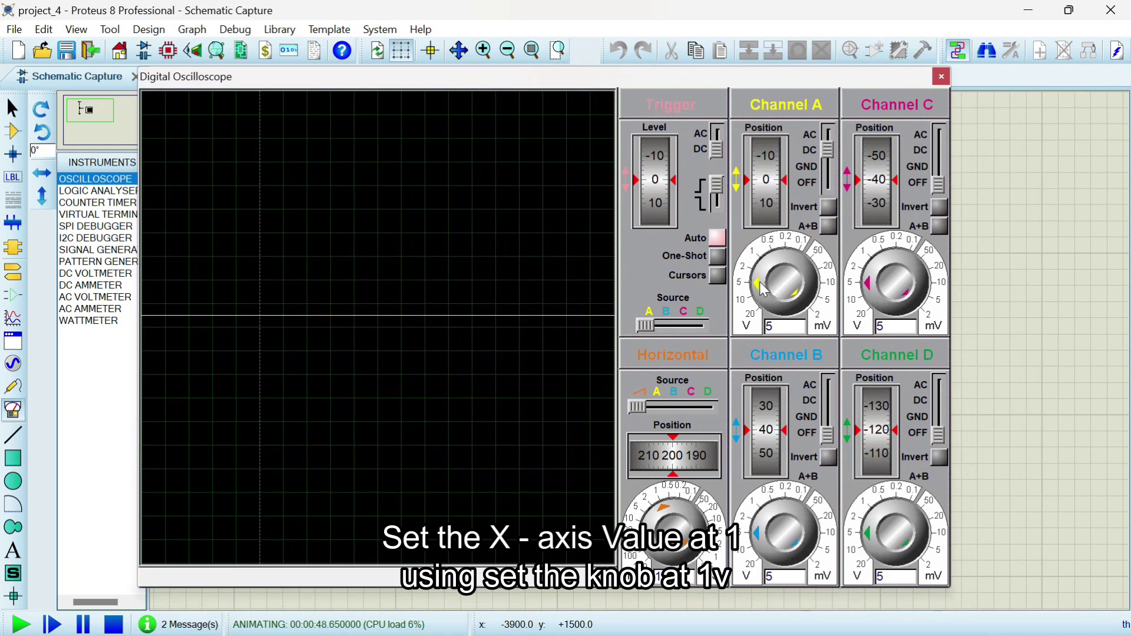
left_click_drag(760, 286, 761, 267)
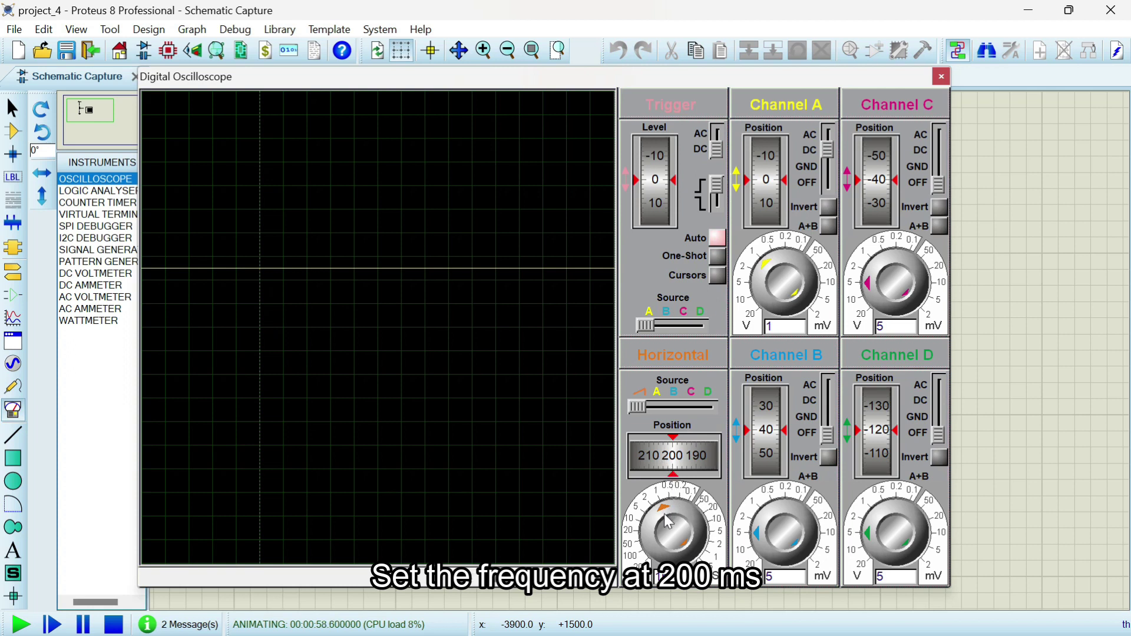
left_click_drag(665, 511, 654, 559)
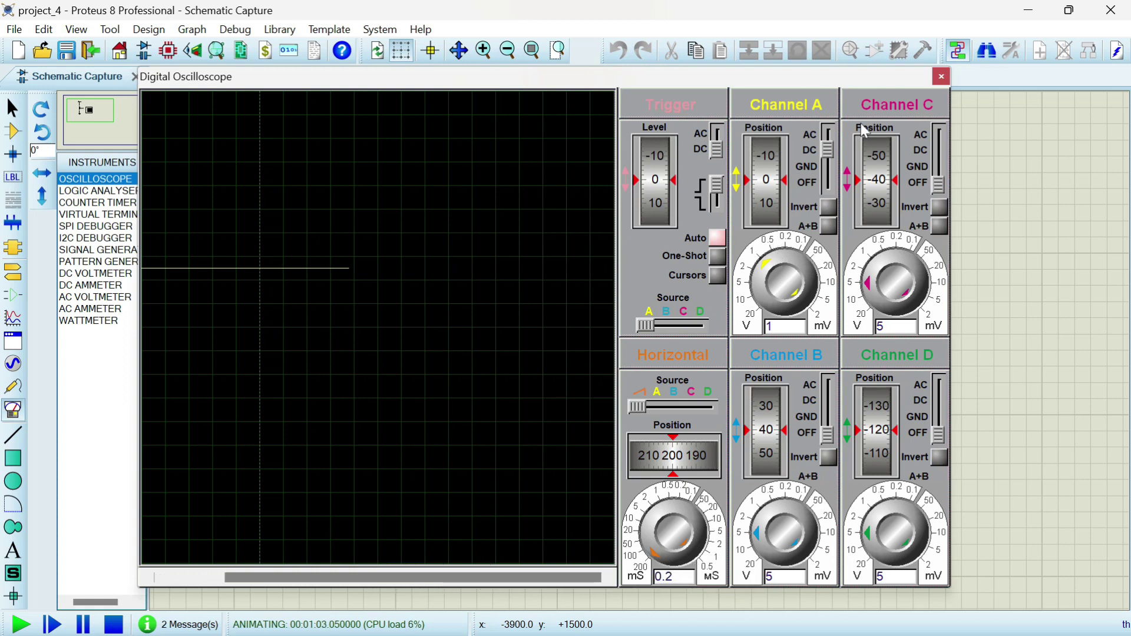
Move the oscilloscope window clear of the potentiometer and raise the RV1 wiper stepwise to its upper end
left_click_drag(645, 75, 1029, 67)
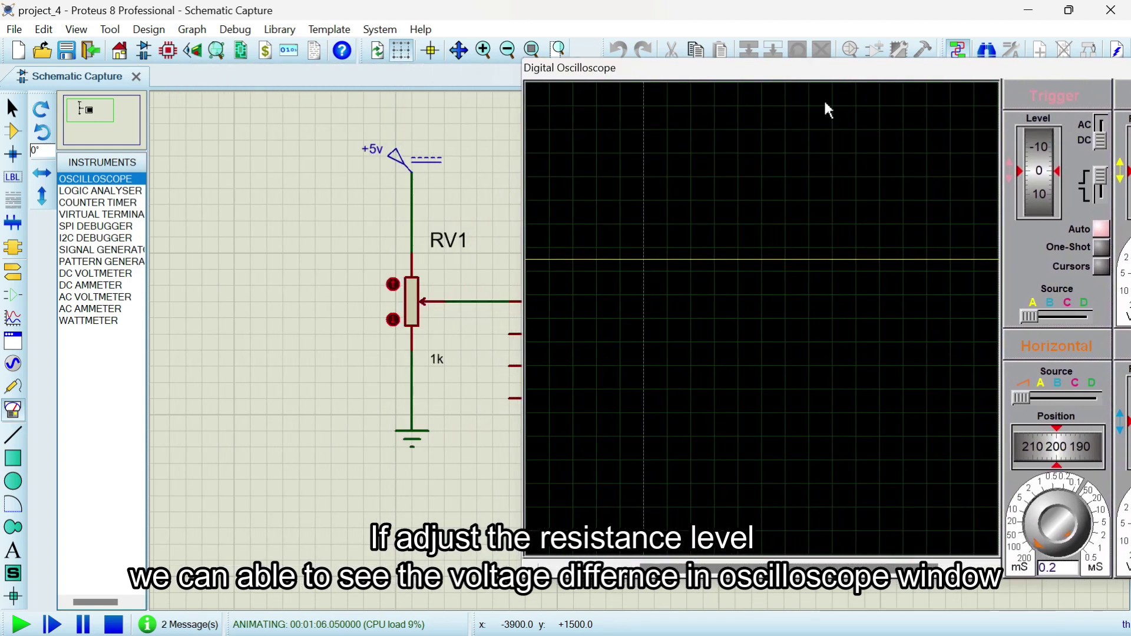
left_click(392, 285)
left_click(392, 285)
left_click(393, 285)
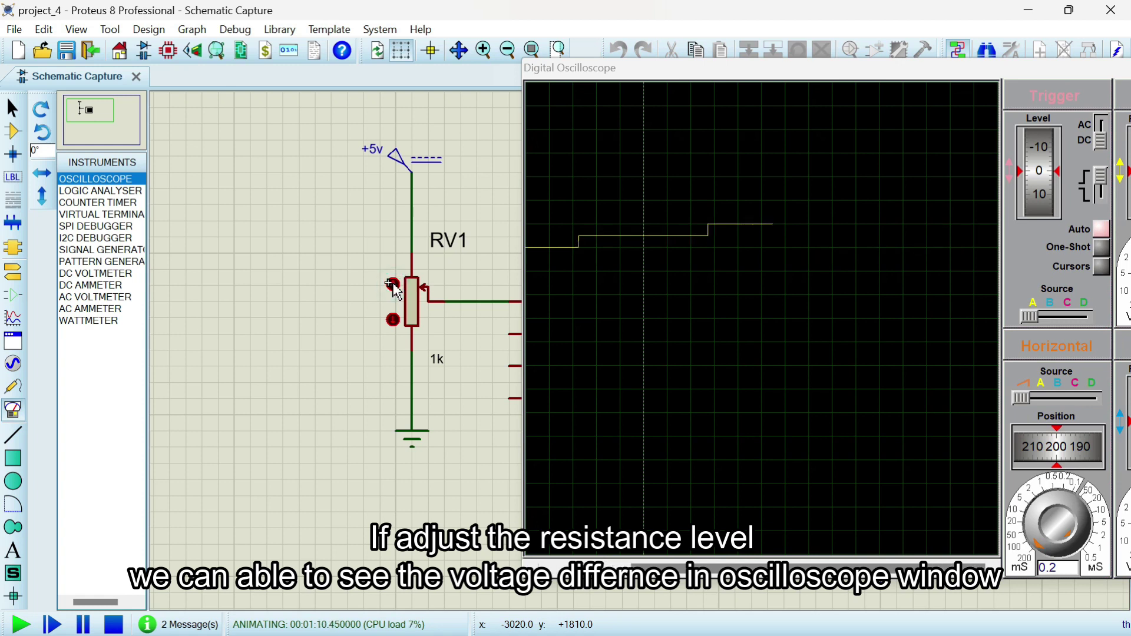
left_click(392, 285)
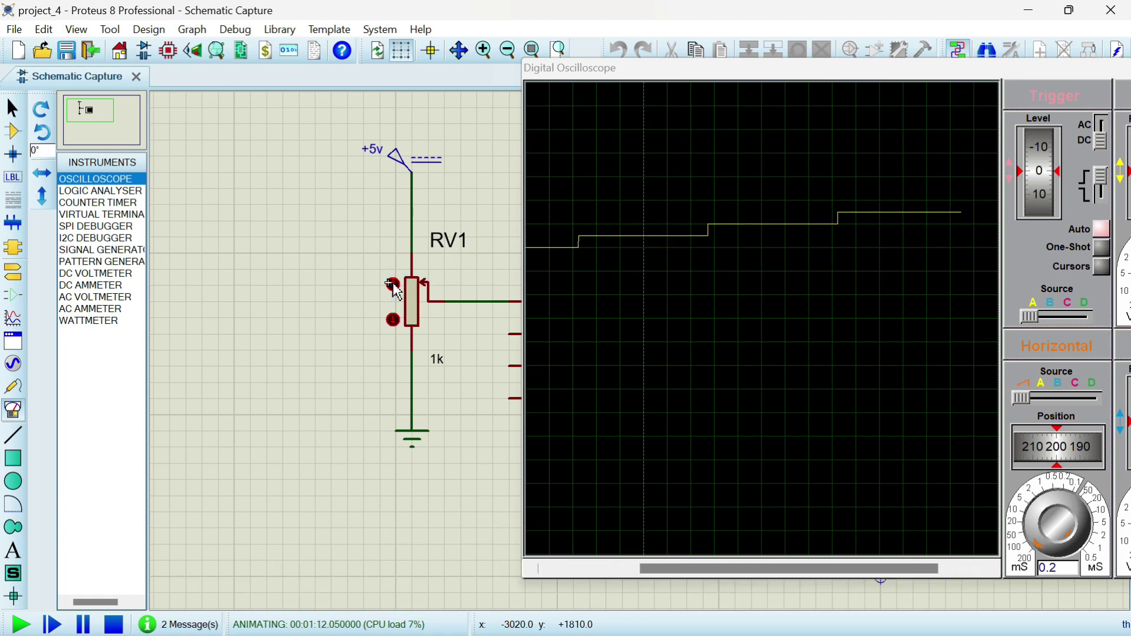
left_click(392, 285)
left_click(393, 285)
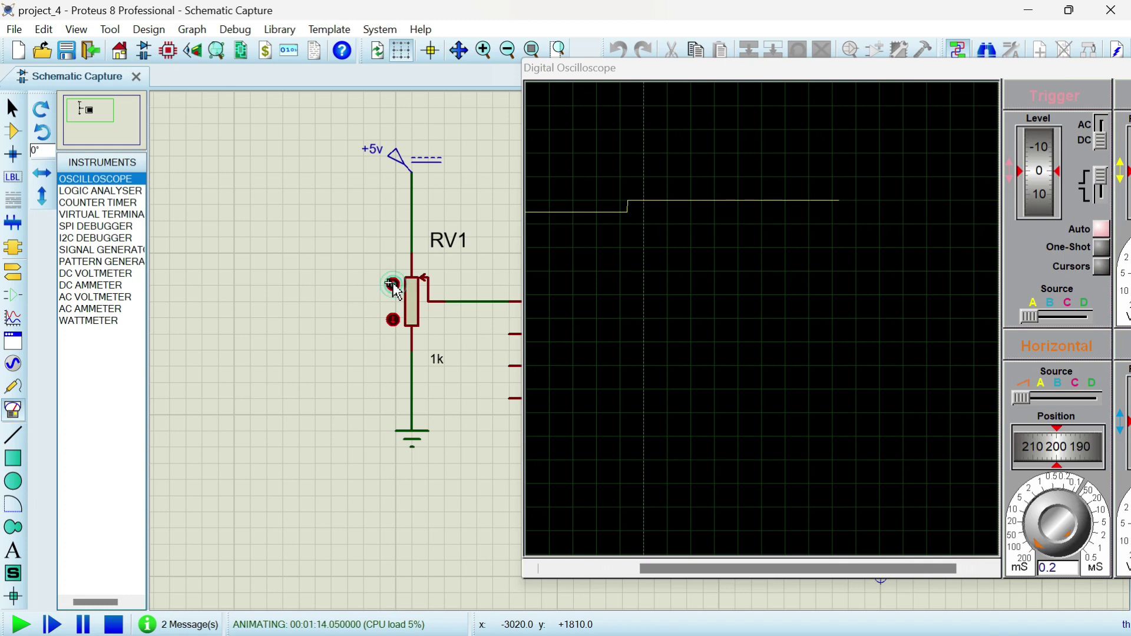
Lower the RV1 potentiometer wiper stepwise to its bottom end while the simulation runs
left_click(393, 320)
left_click(392, 320)
left_click(393, 320)
left_click(392, 319)
left_click(392, 320)
left_click(392, 319)
left_click(392, 319)
left_click(392, 320)
left_click(392, 320)
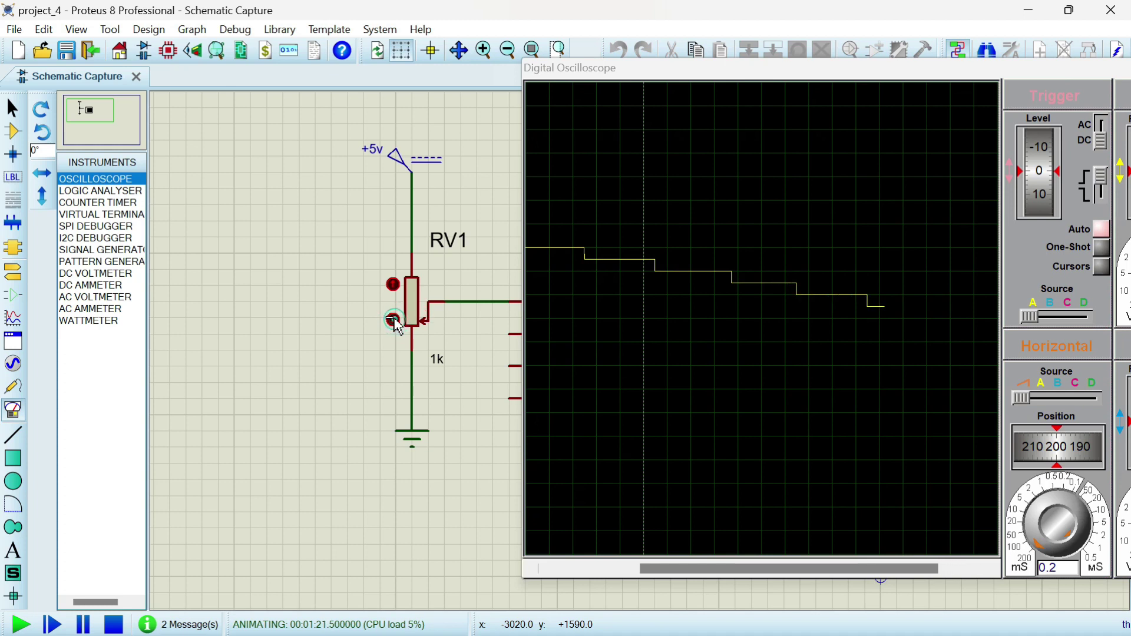
left_click(392, 320)
left_click(393, 320)
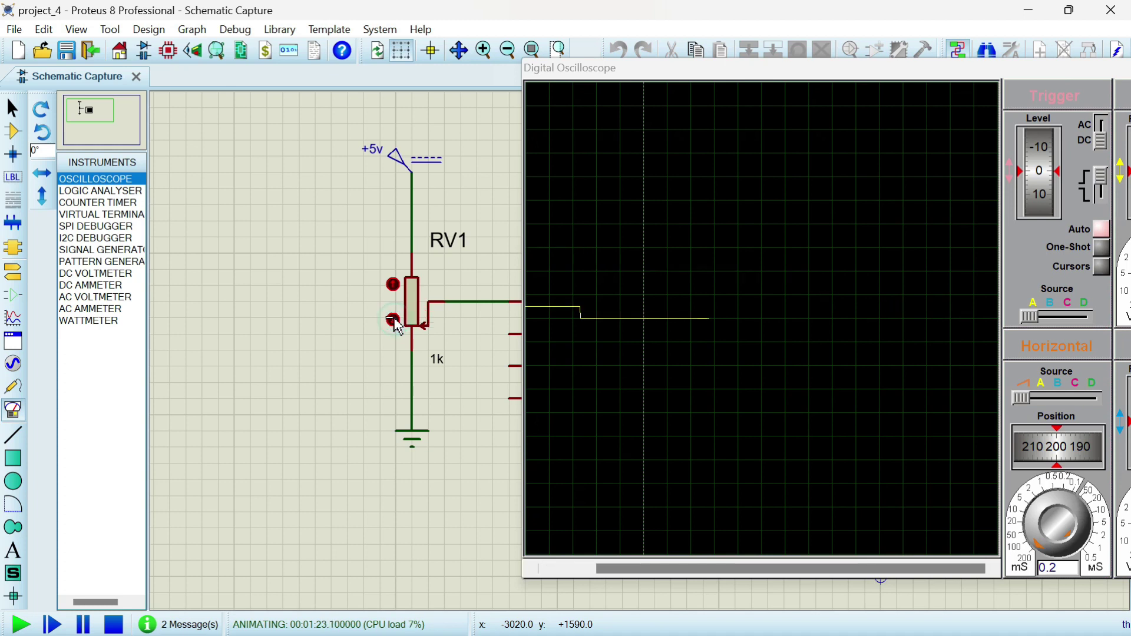
left_click(393, 320)
left_click(392, 320)
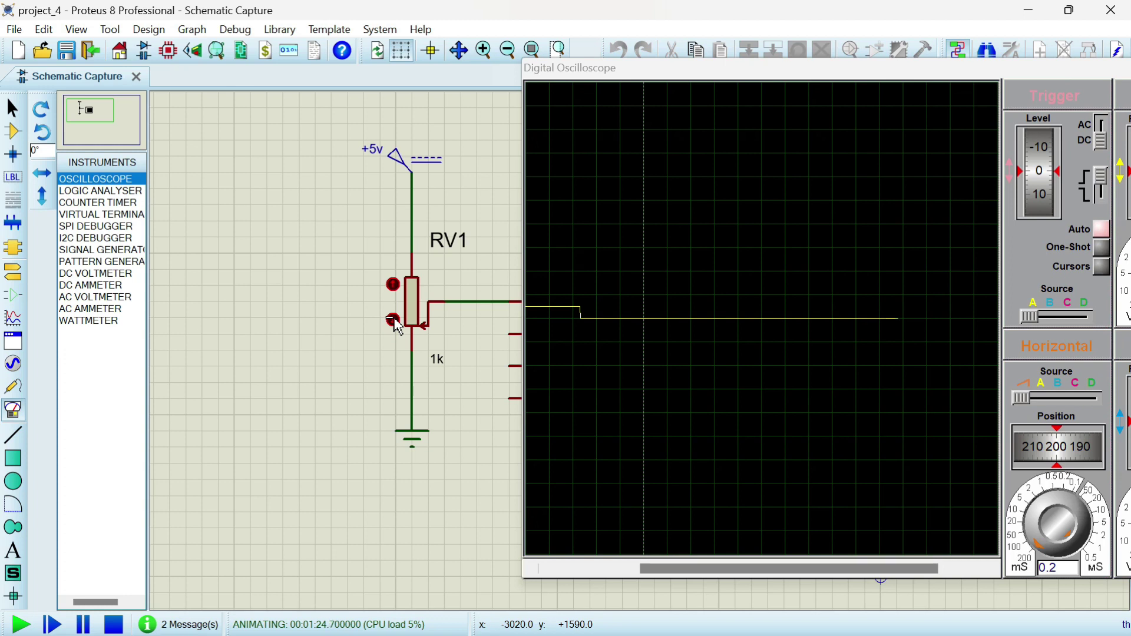
Bring the whole oscilloscope window back into view and enable its measurement cursors
left_click_drag(686, 76, 384, 69)
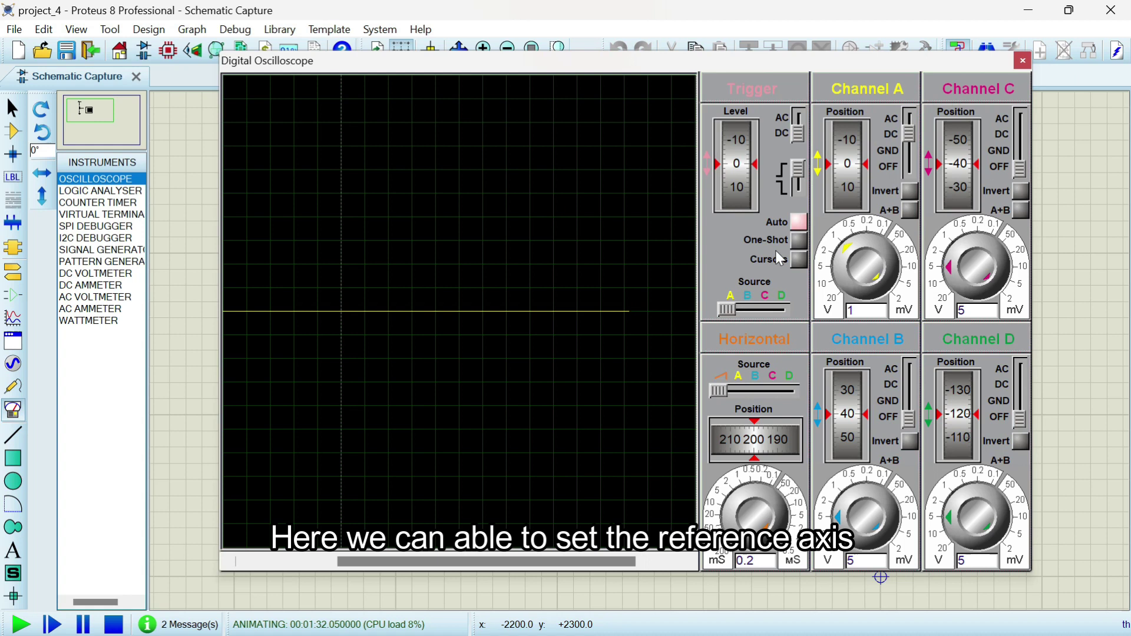
left_click(795, 260)
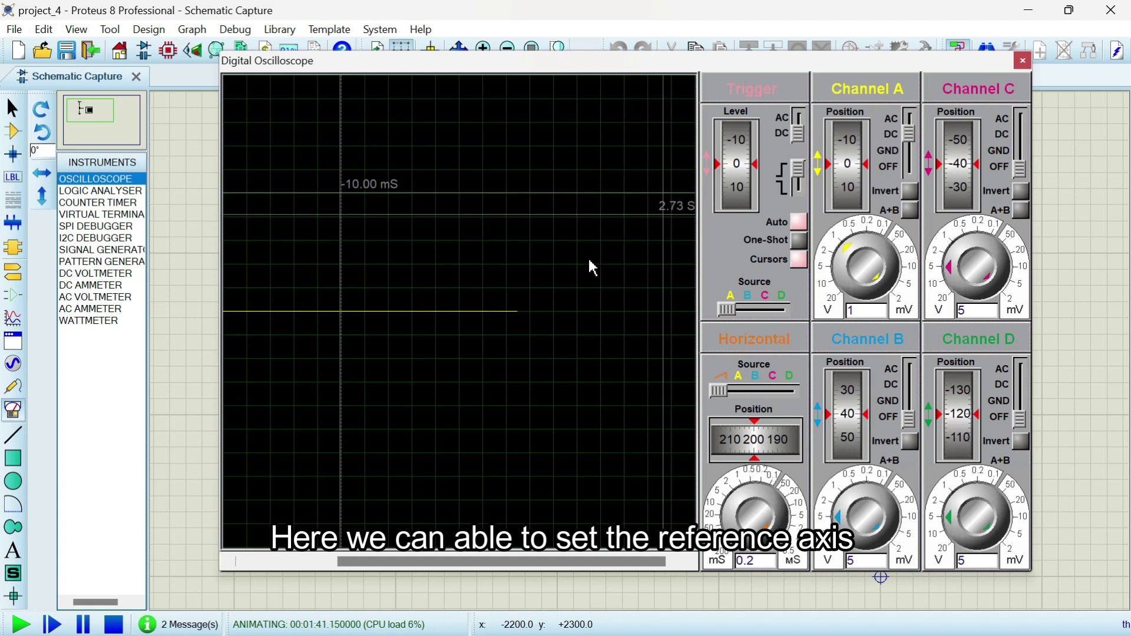
Move the oscilloscope window off the potentiometer circuit and raise the RV1 wiper step by step from its bottom to its upper end
left_click_drag(638, 70, 1043, 91)
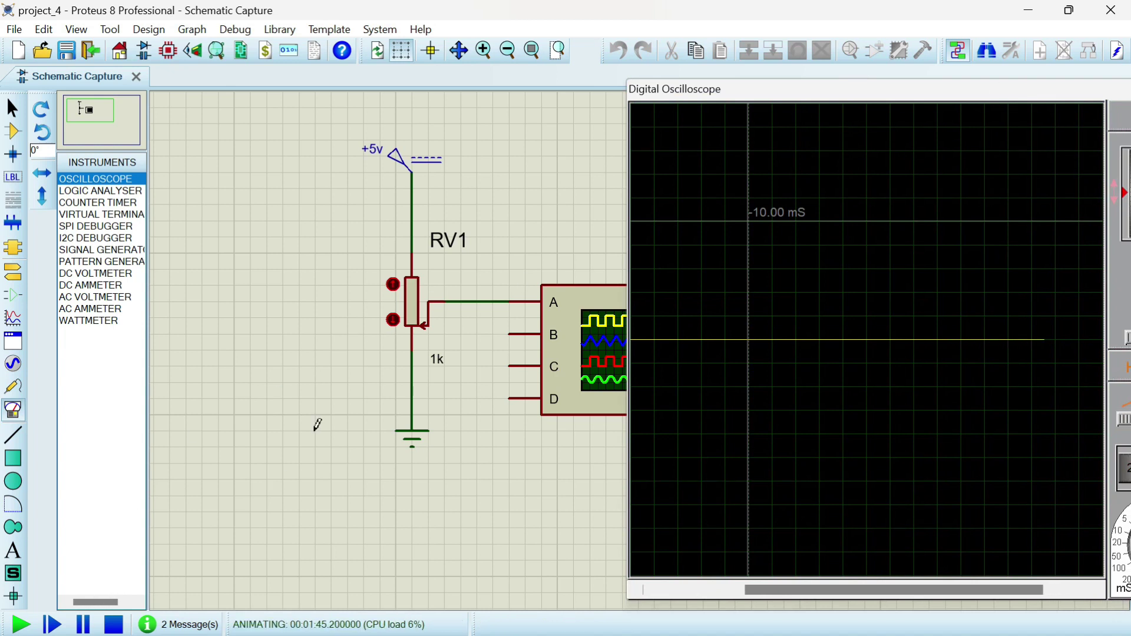
left_click(392, 286)
left_click(392, 286)
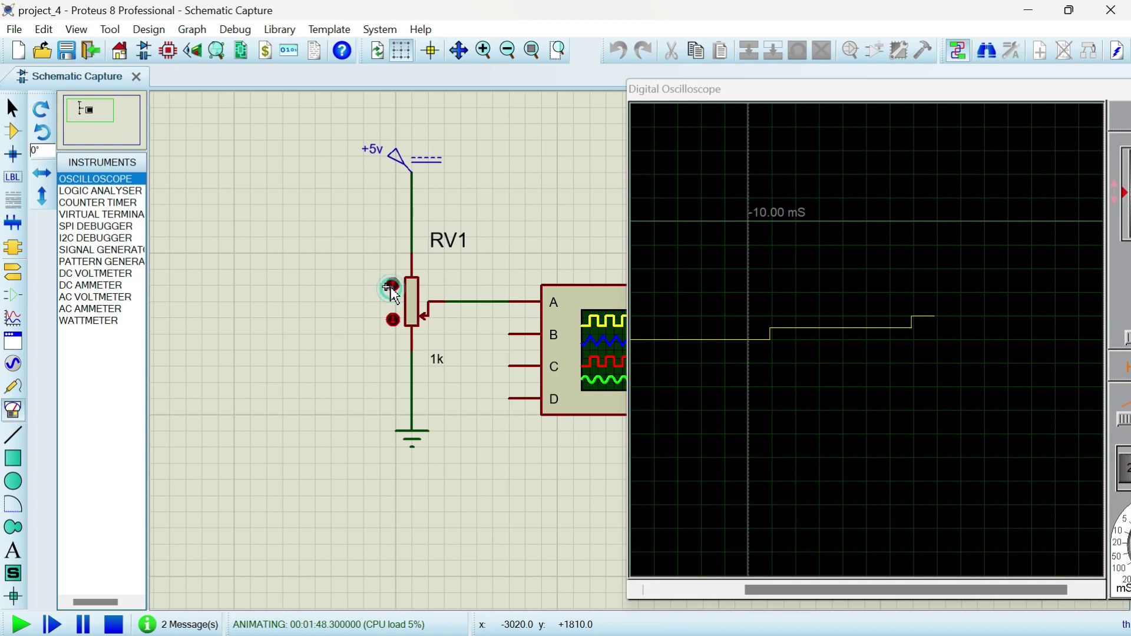
left_click(392, 286)
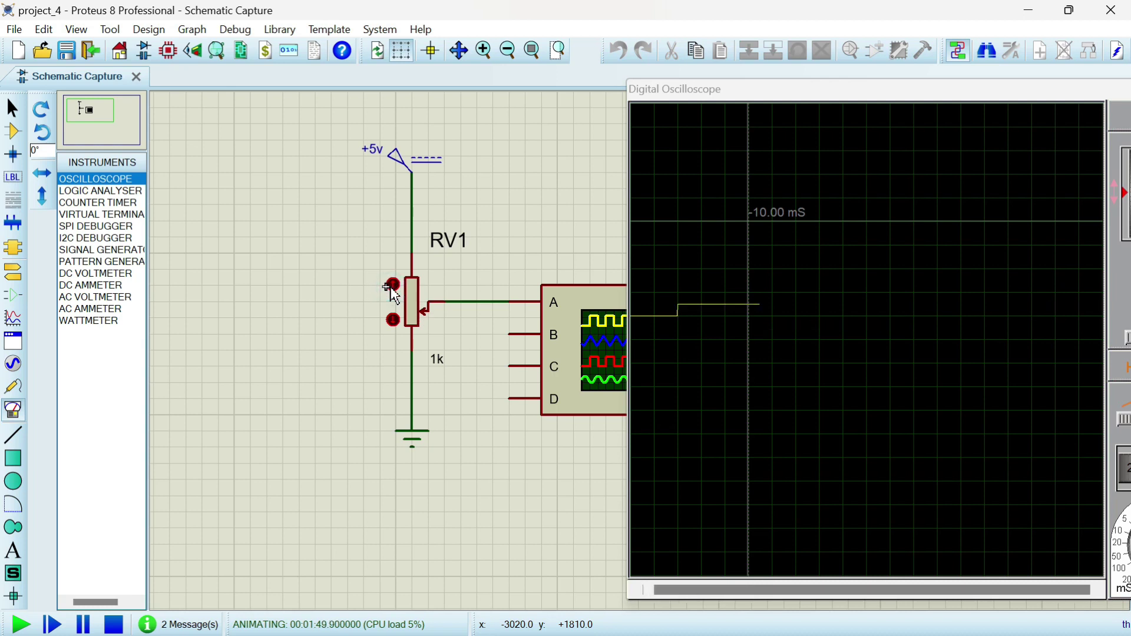
left_click(392, 286)
left_click(392, 286)
left_click(392, 287)
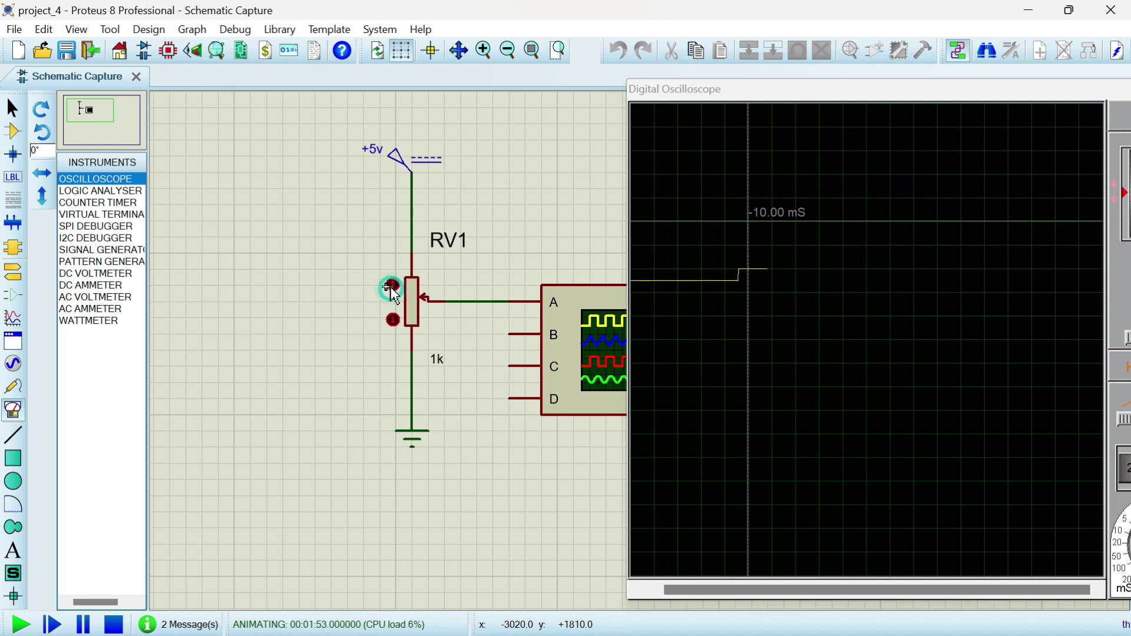
left_click(392, 286)
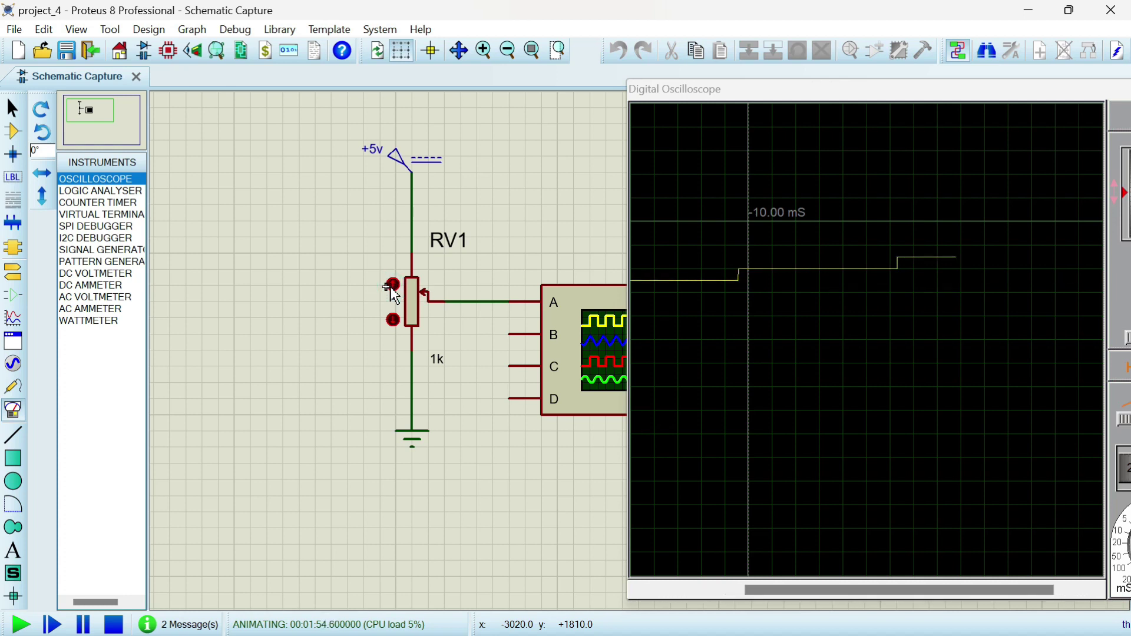
left_click(393, 286)
left_click(392, 286)
left_click(392, 286)
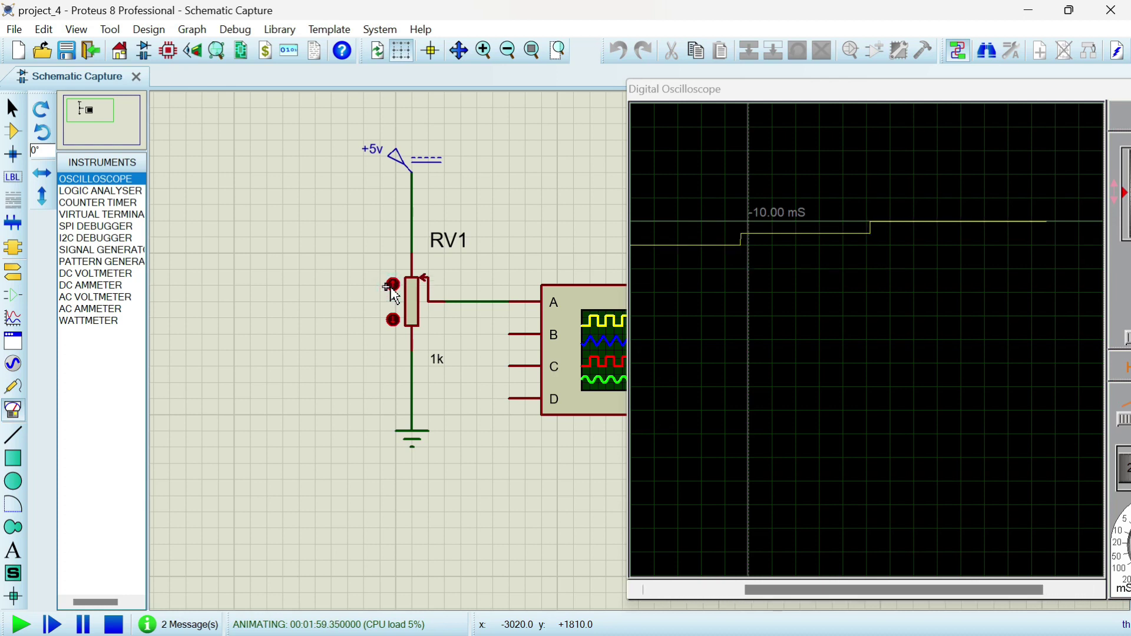
Lower the RV1 wiper step by step back to its bottom end and stop the simulation
left_click(393, 321)
left_click(393, 321)
left_click(393, 321)
left_click(393, 321)
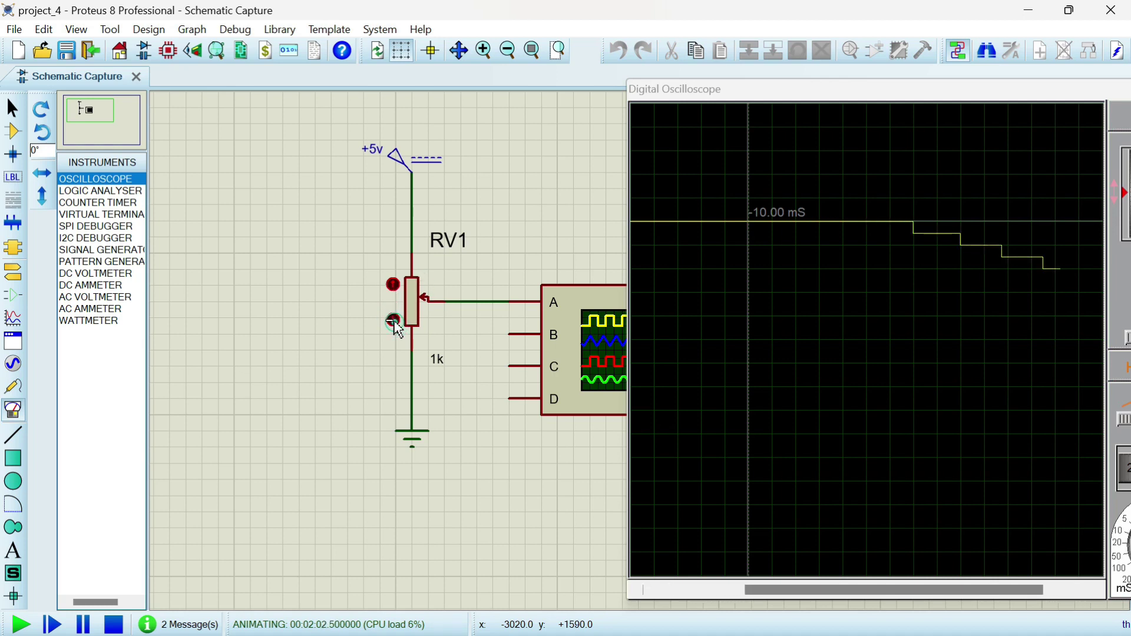
left_click(393, 321)
left_click(393, 321)
left_click(393, 321)
left_click(392, 321)
left_click(393, 321)
left_click(392, 321)
left_click(394, 322)
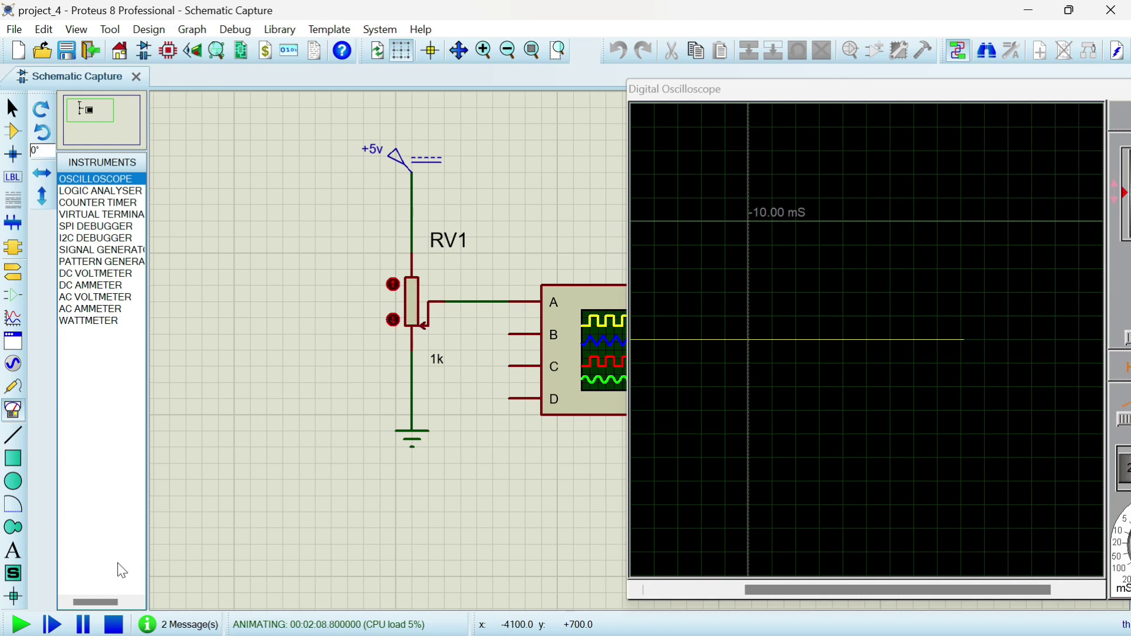
left_click(112, 622)
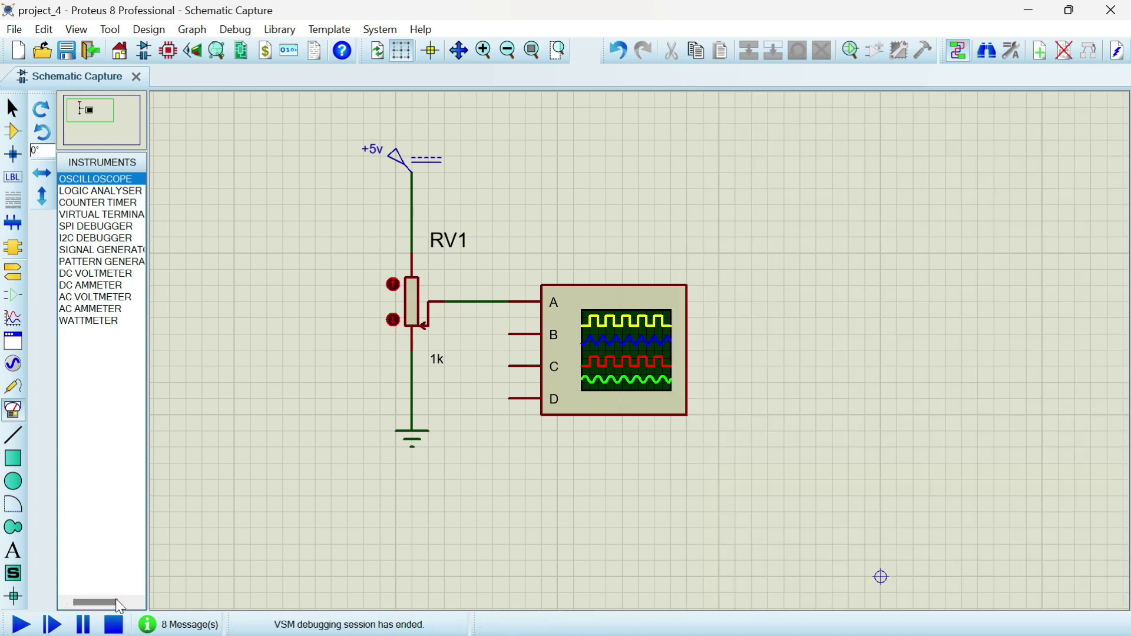